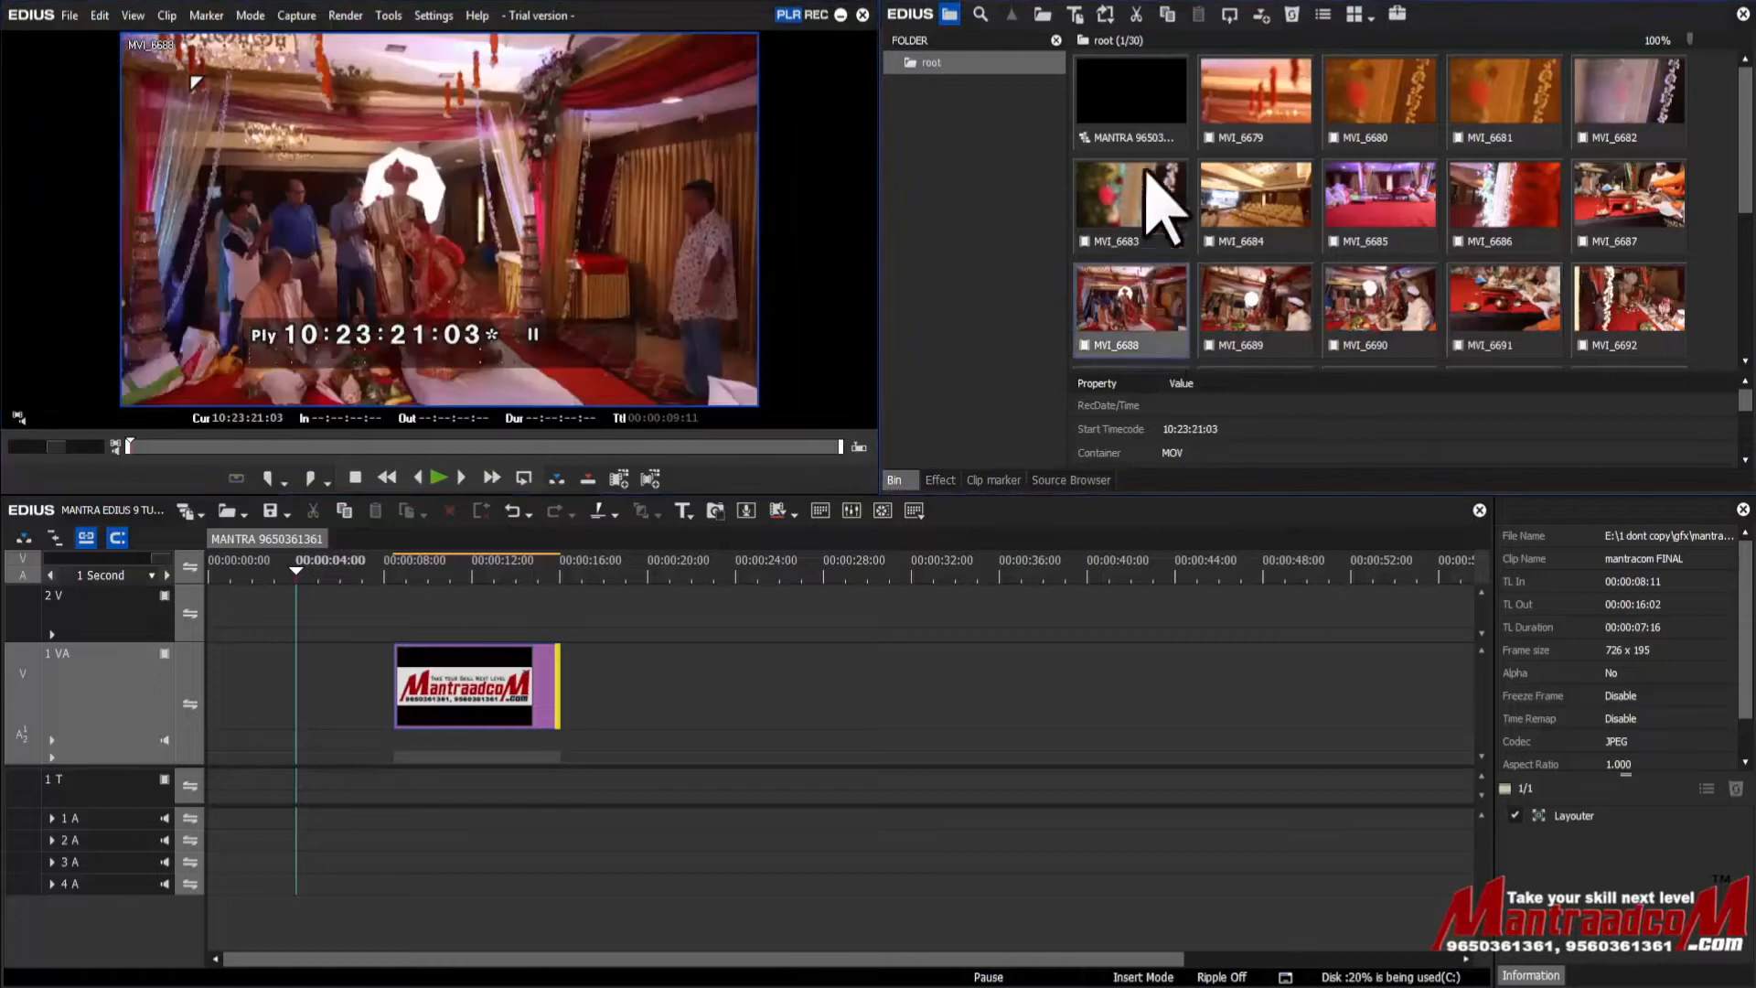
# Step: Load clips MVI_6688 and MVI_6692 from the bin into the player and scrub through their footage
pyautogui.doubleClick(1137, 196)
pyautogui.doubleClick(1141, 291)
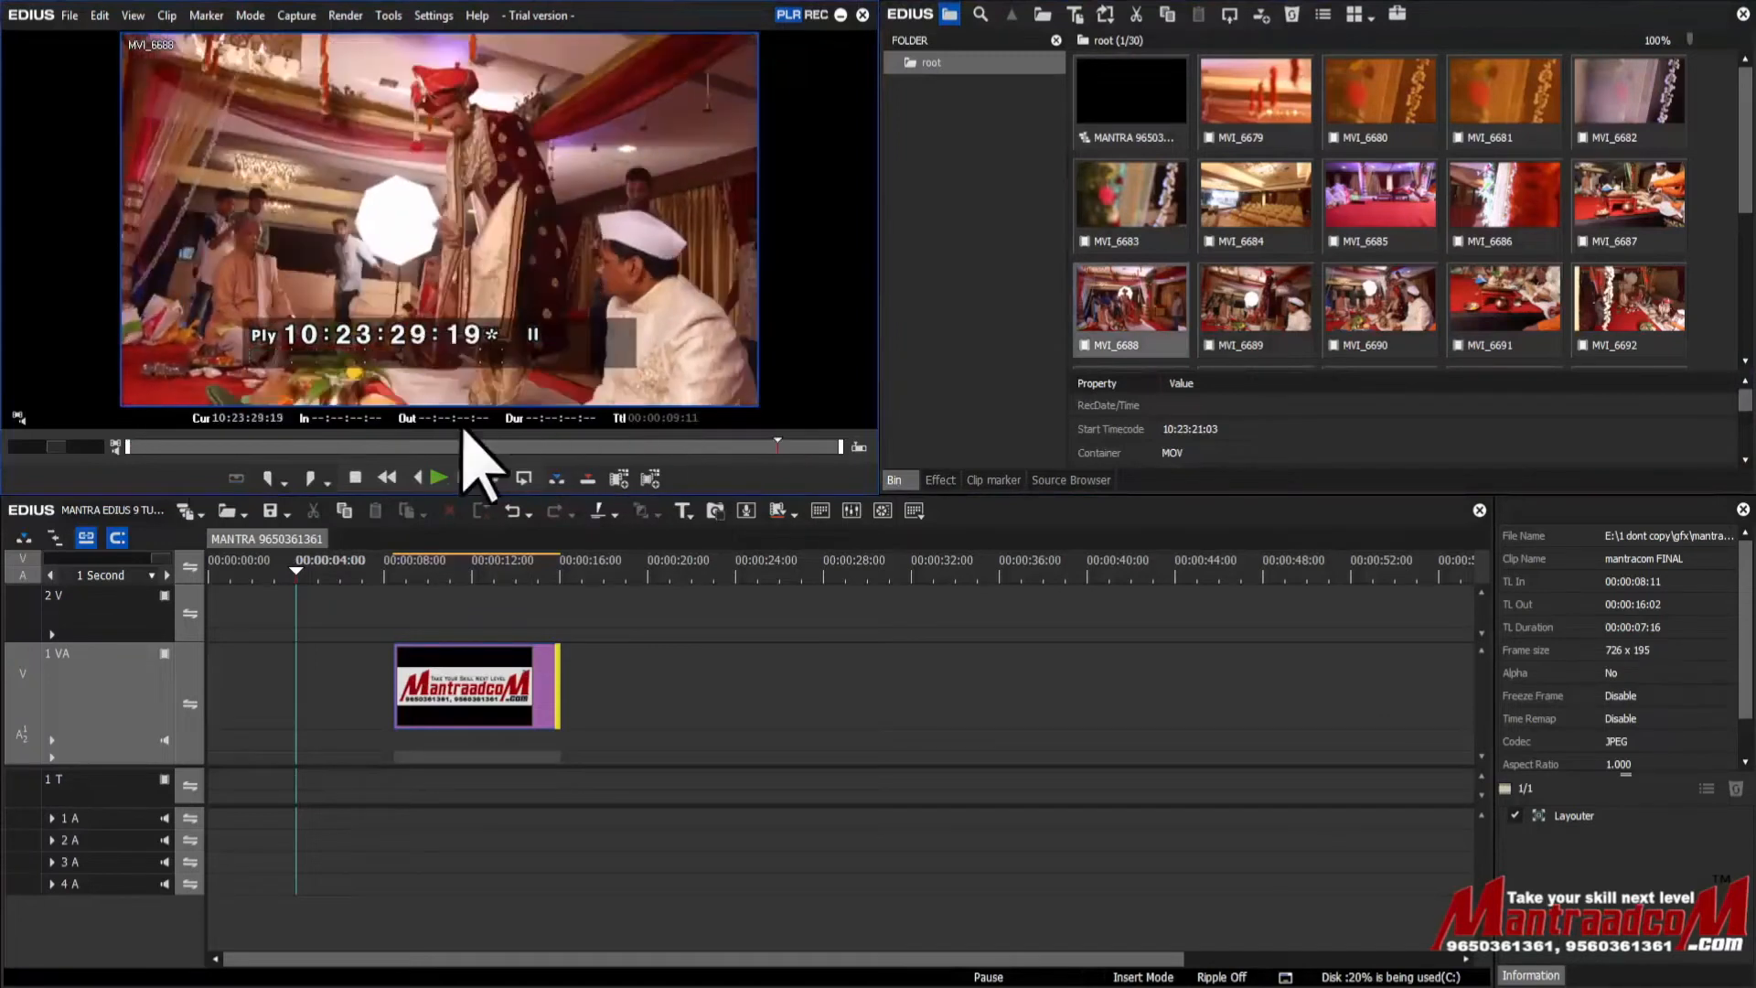
pyautogui.click(369, 446)
pyautogui.moveTo(303, 446); pyautogui.dragTo(465, 446)
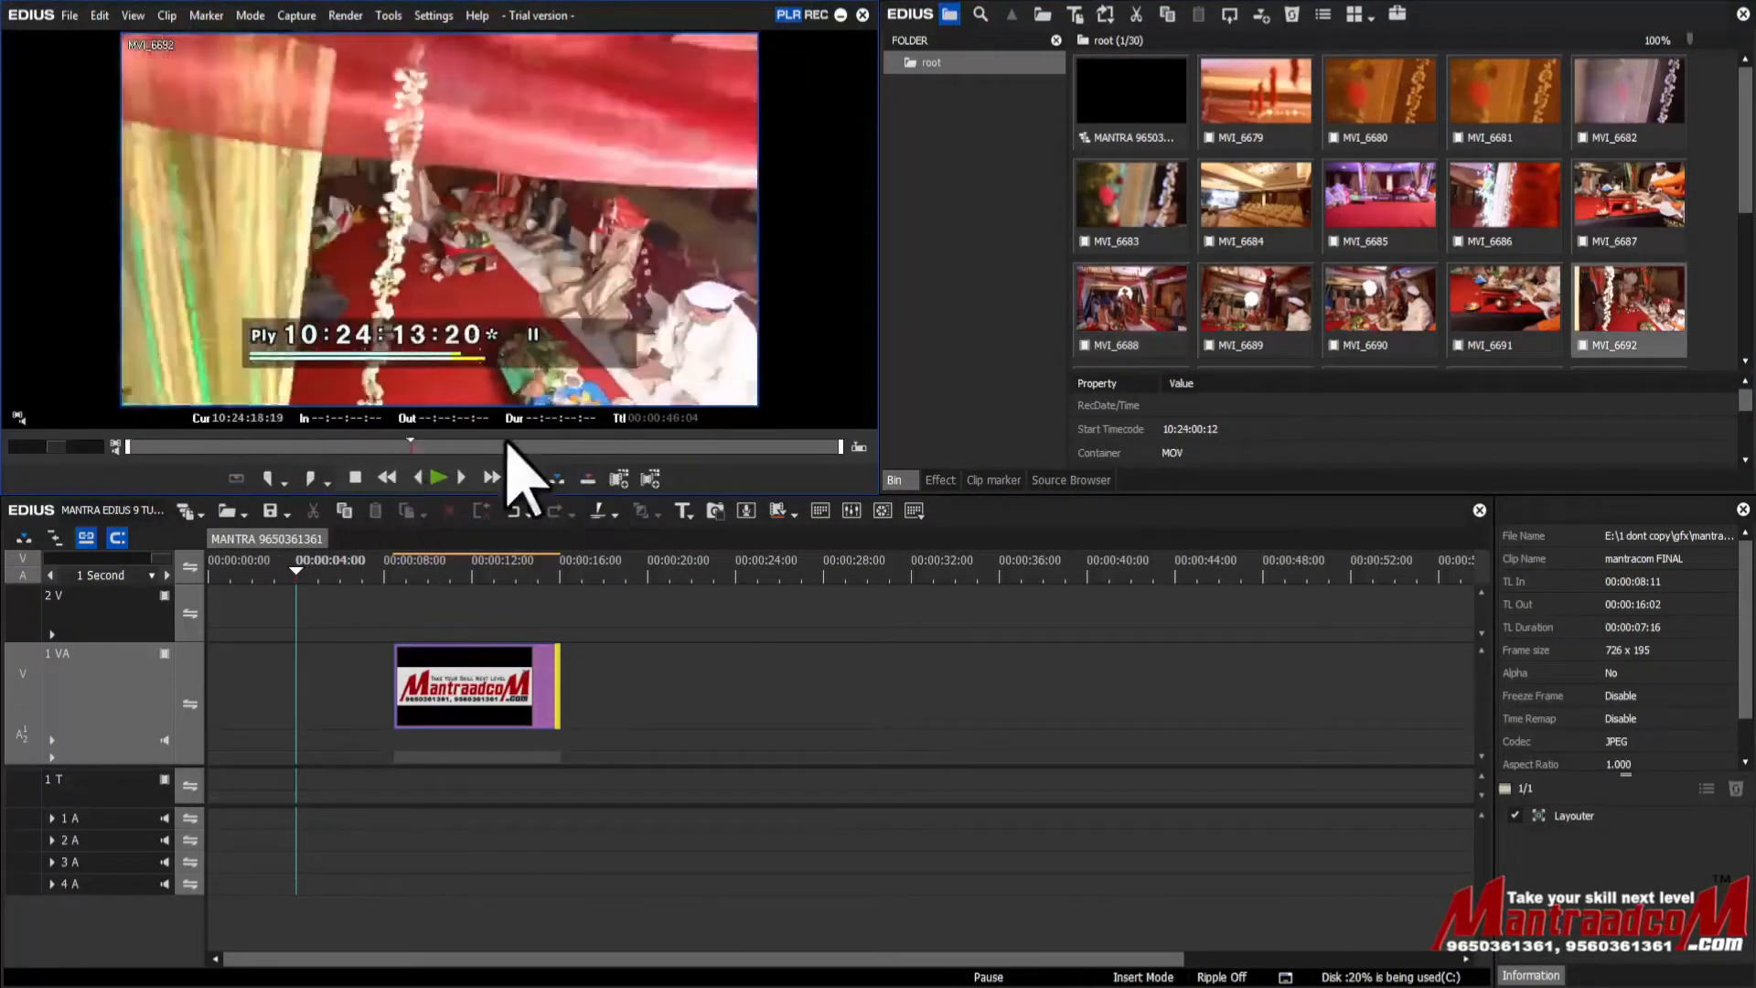
pyautogui.moveTo(508, 447); pyautogui.dragTo(749, 446)
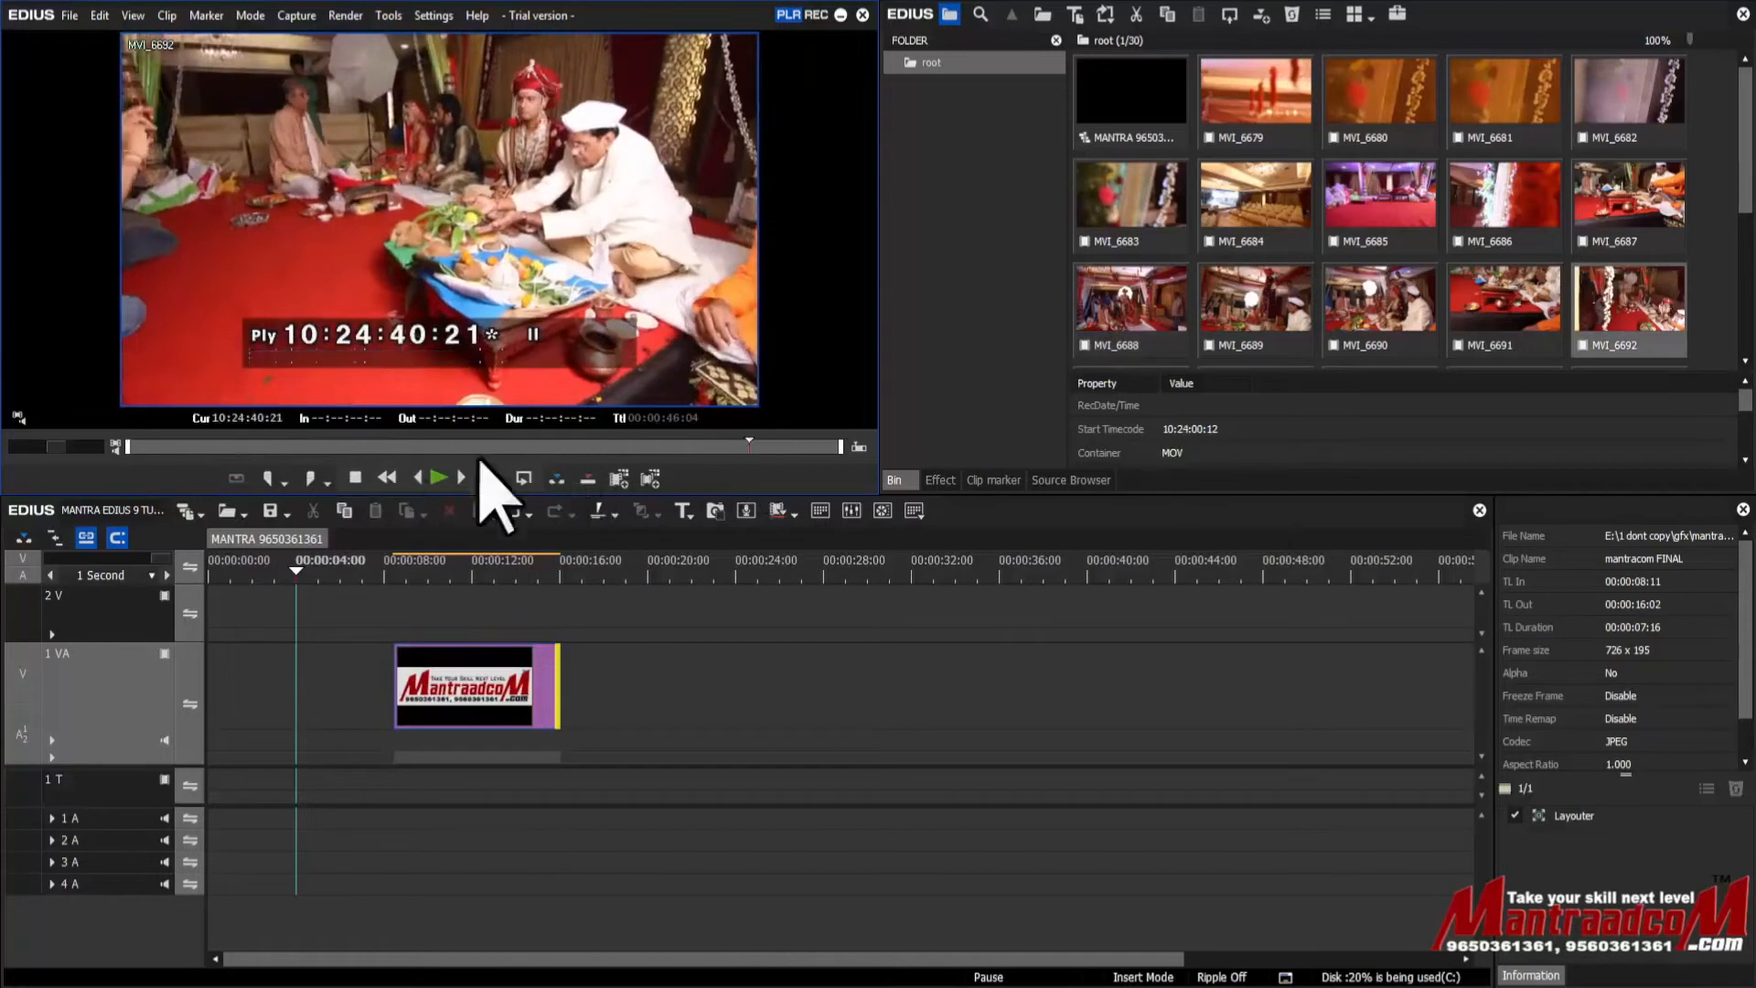
pyautogui.click(159, 446)
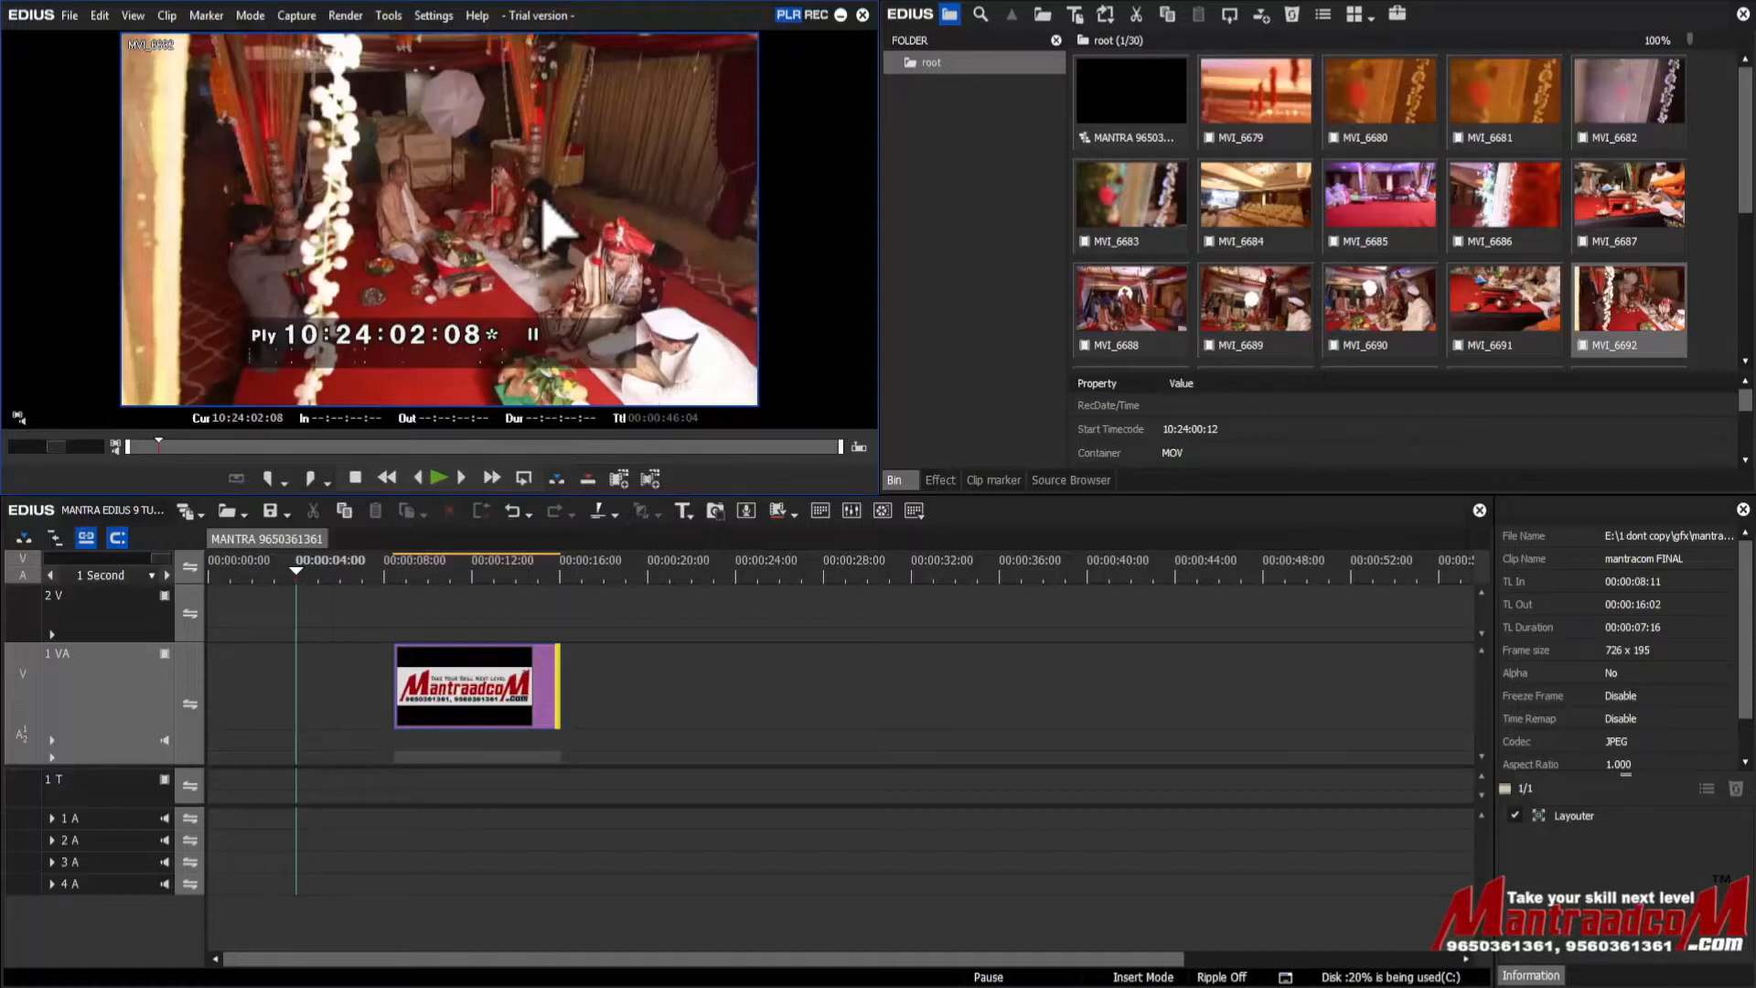
# Step: Switch the monitor to the recorder, show the timeline's logo clip at 00:00:12:22, and return to the player
pyautogui.click(812, 15)
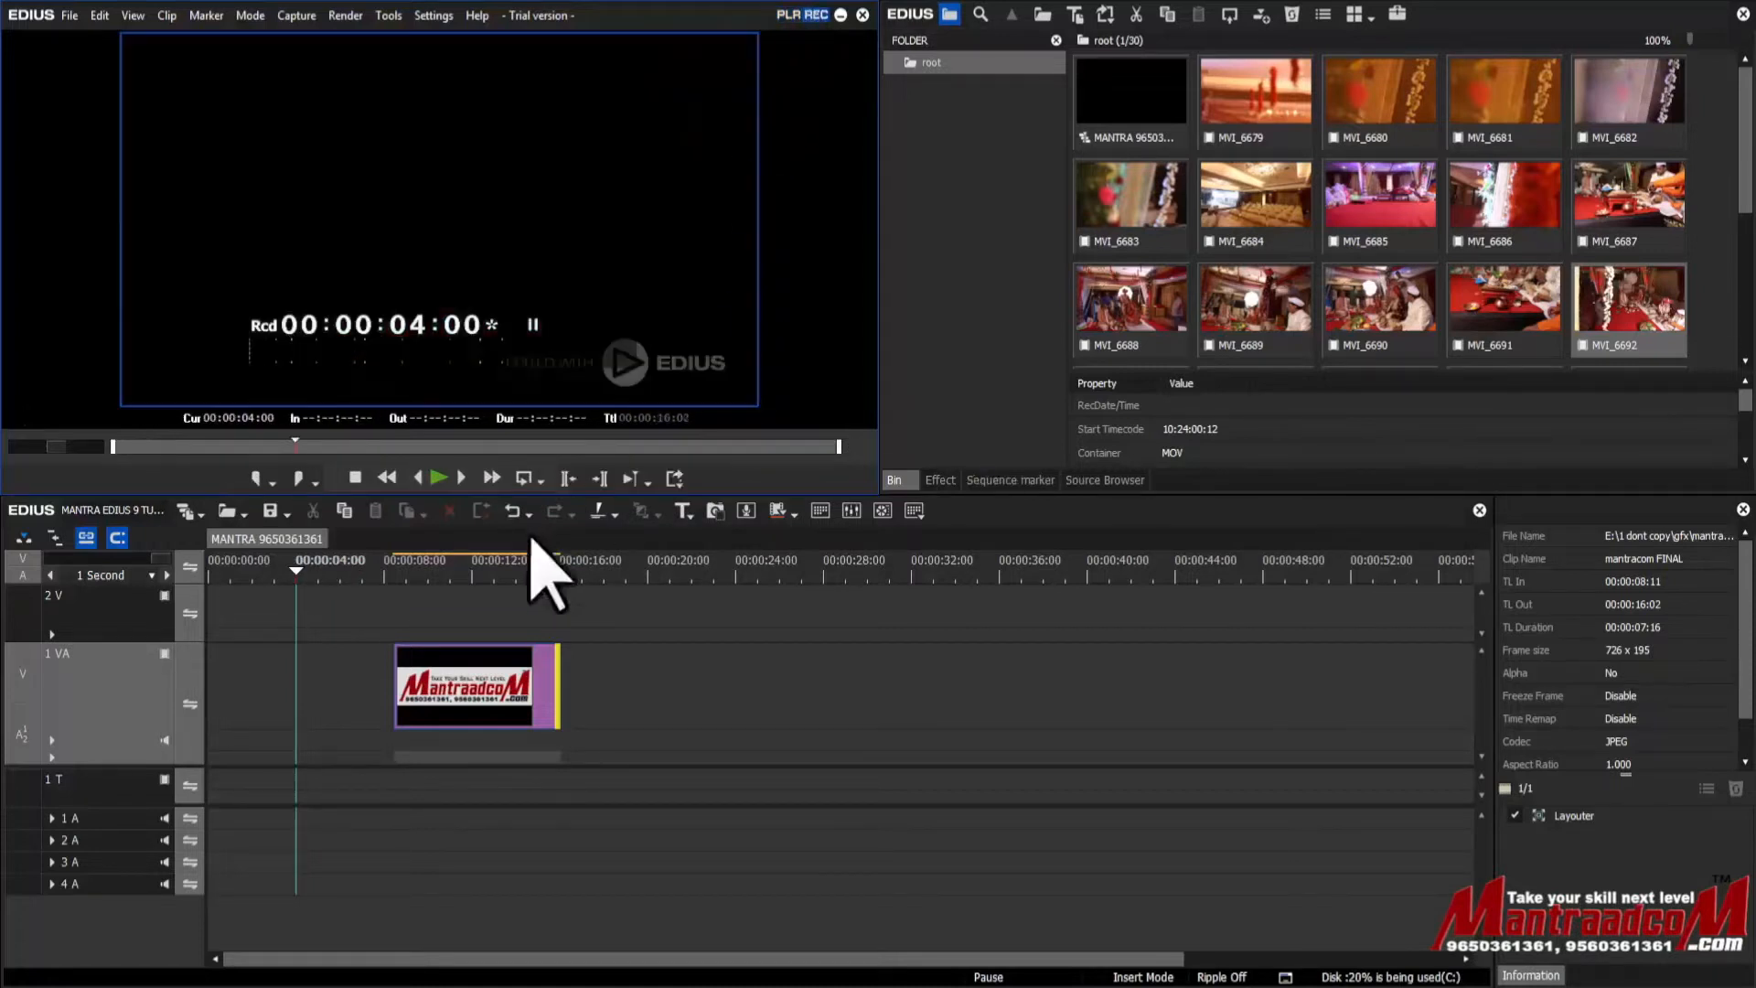
pyautogui.click(490, 563)
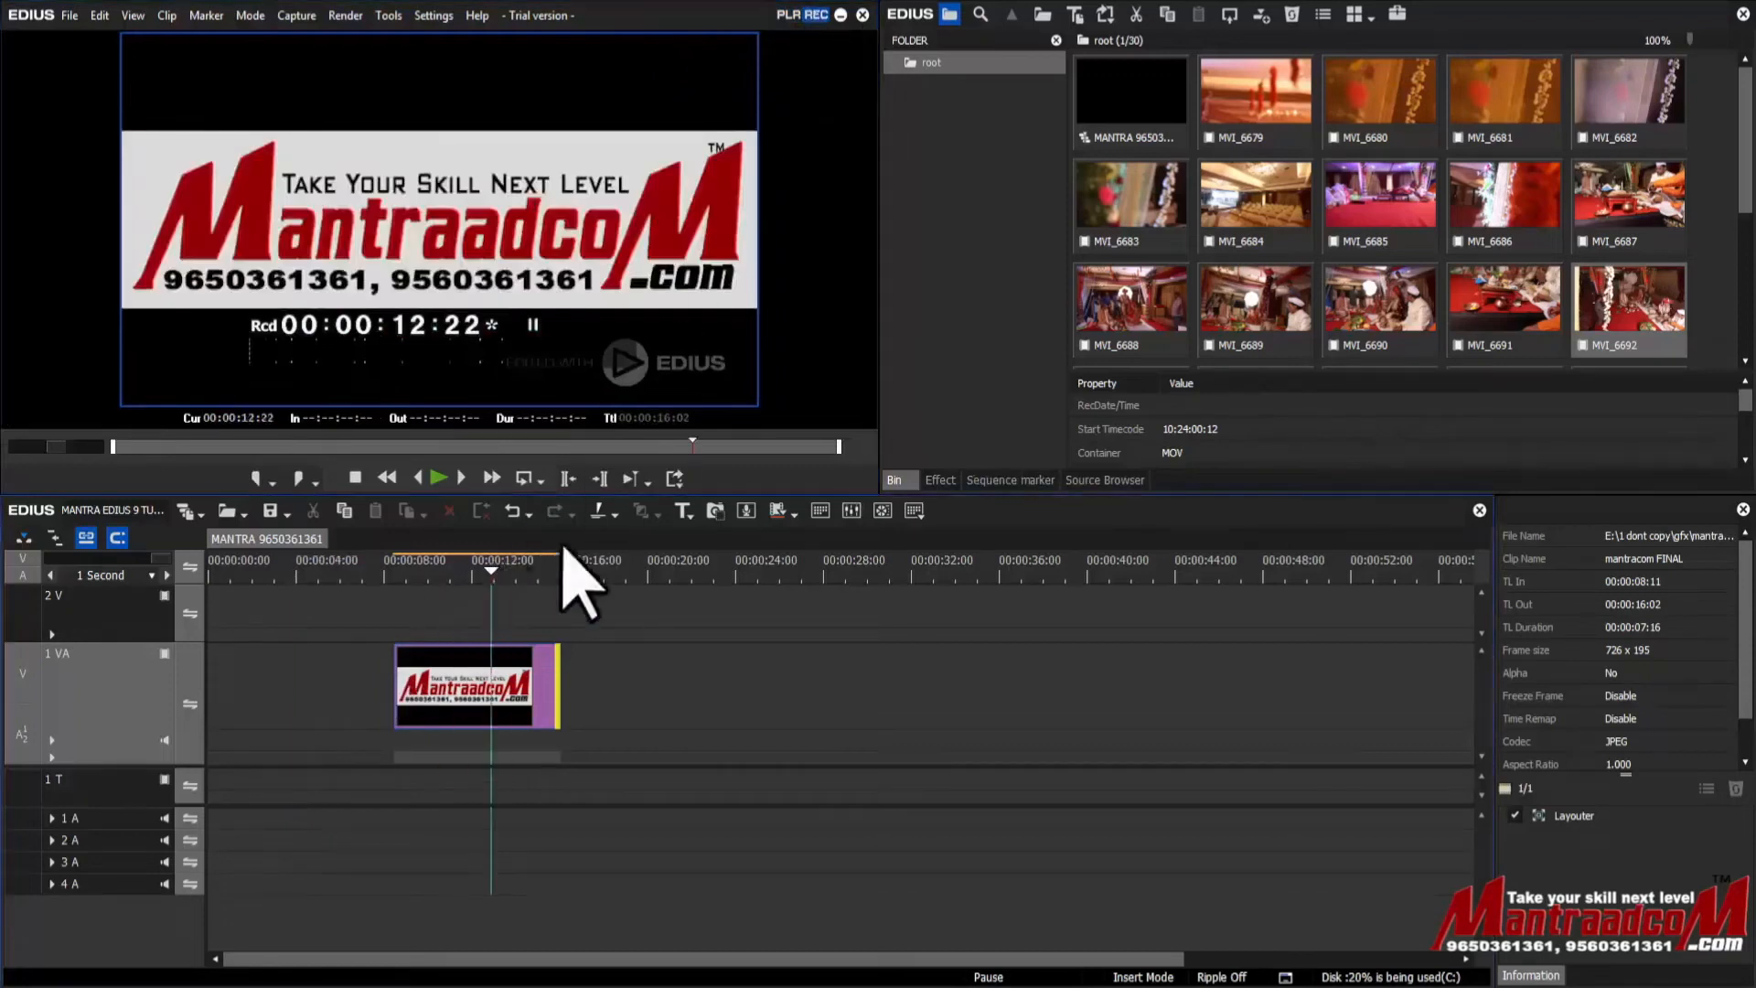
pyautogui.click(789, 16)
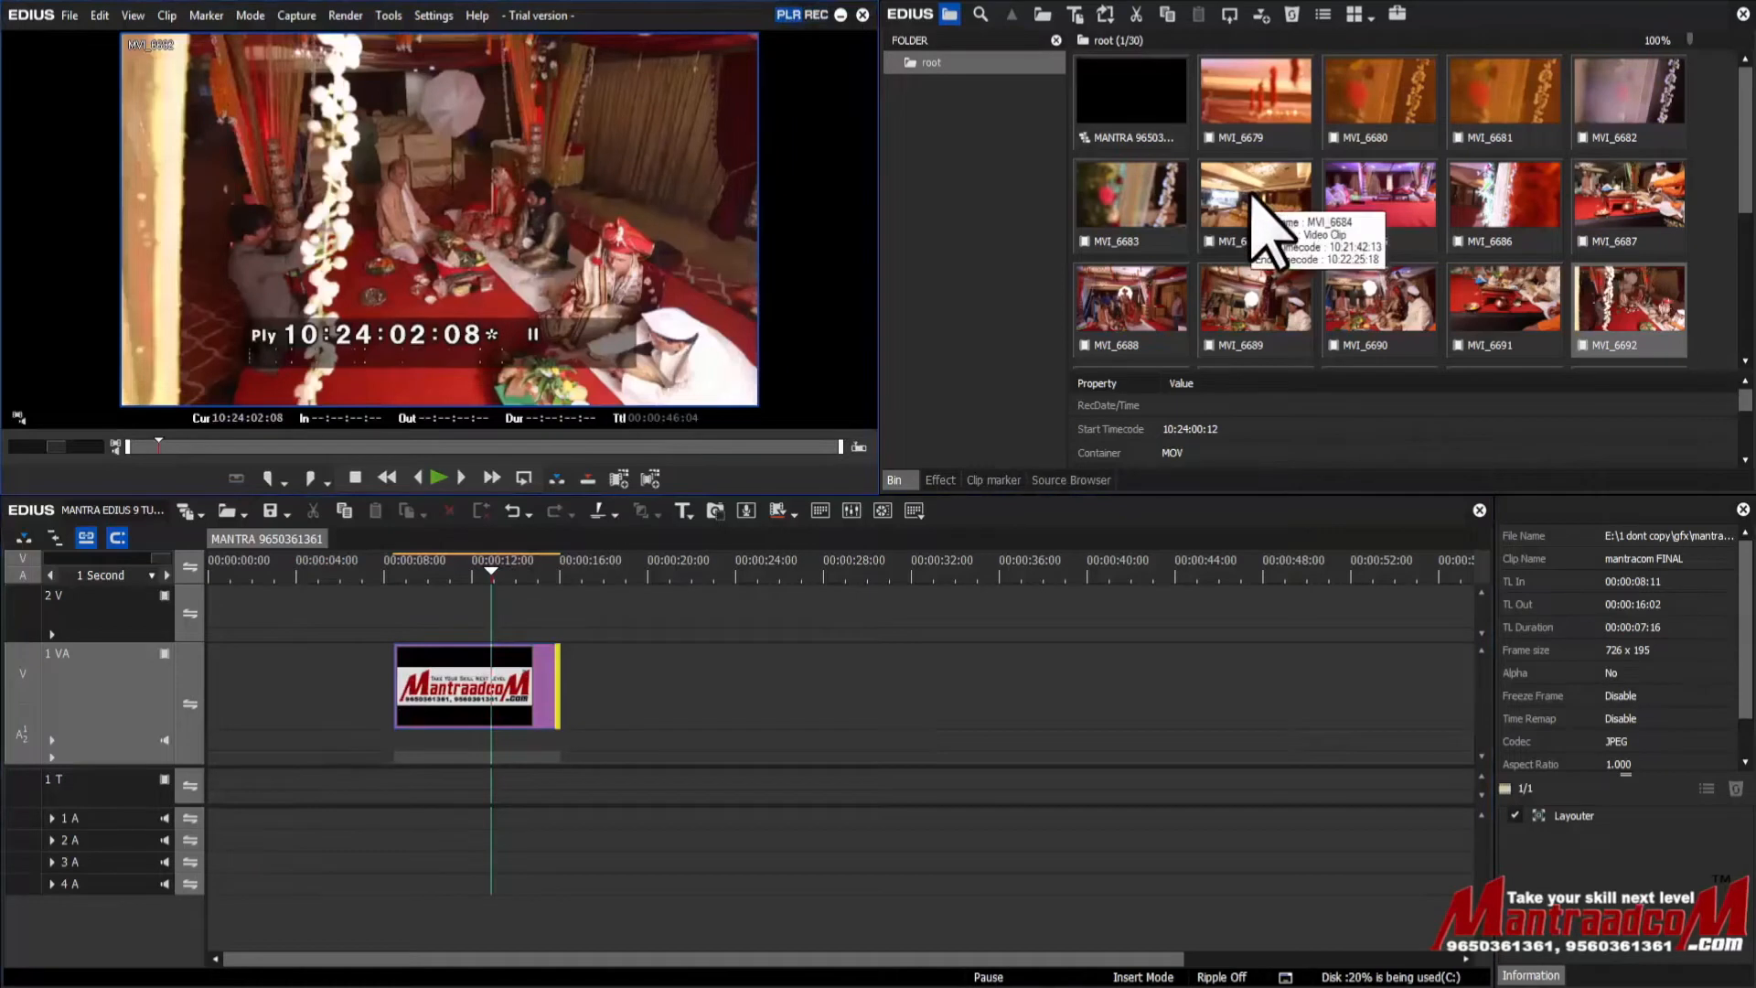
# Step: Load clip MVI_6684 and then MVI_6689 into the player, and review MVI_6689 up to 10:23:36:07
pyautogui.moveTo(1251, 193); pyautogui.dragTo(546, 233)
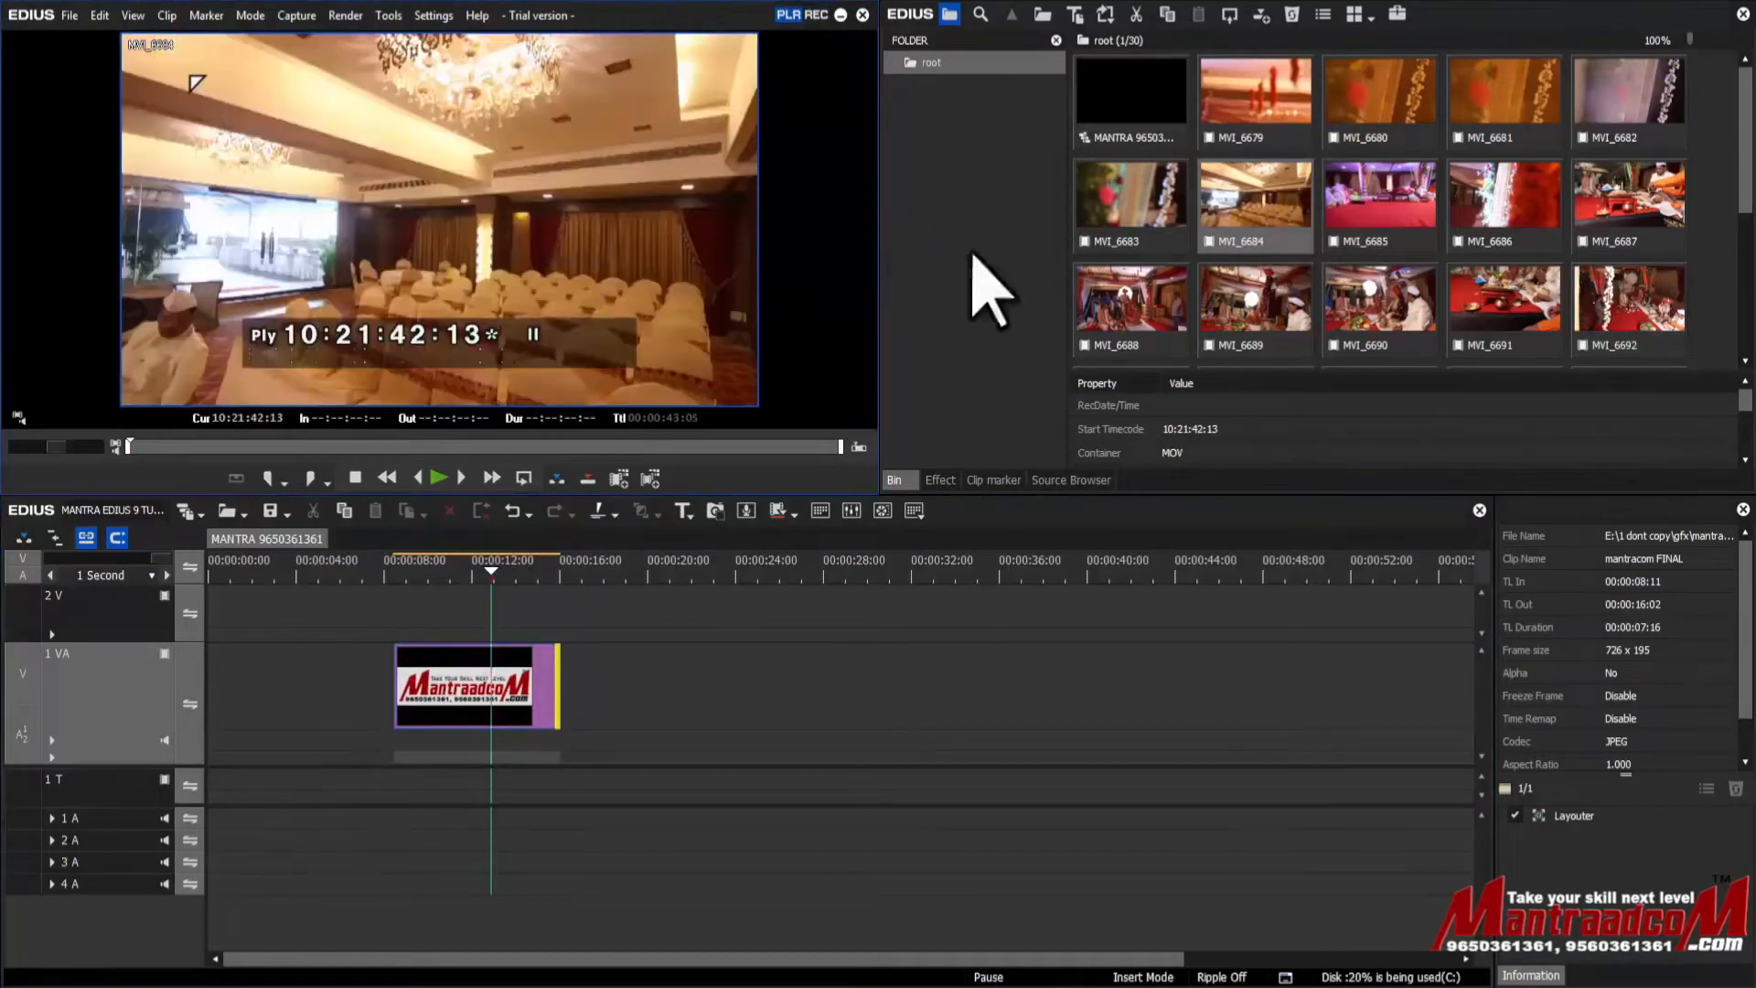
pyautogui.doubleClick(1262, 298)
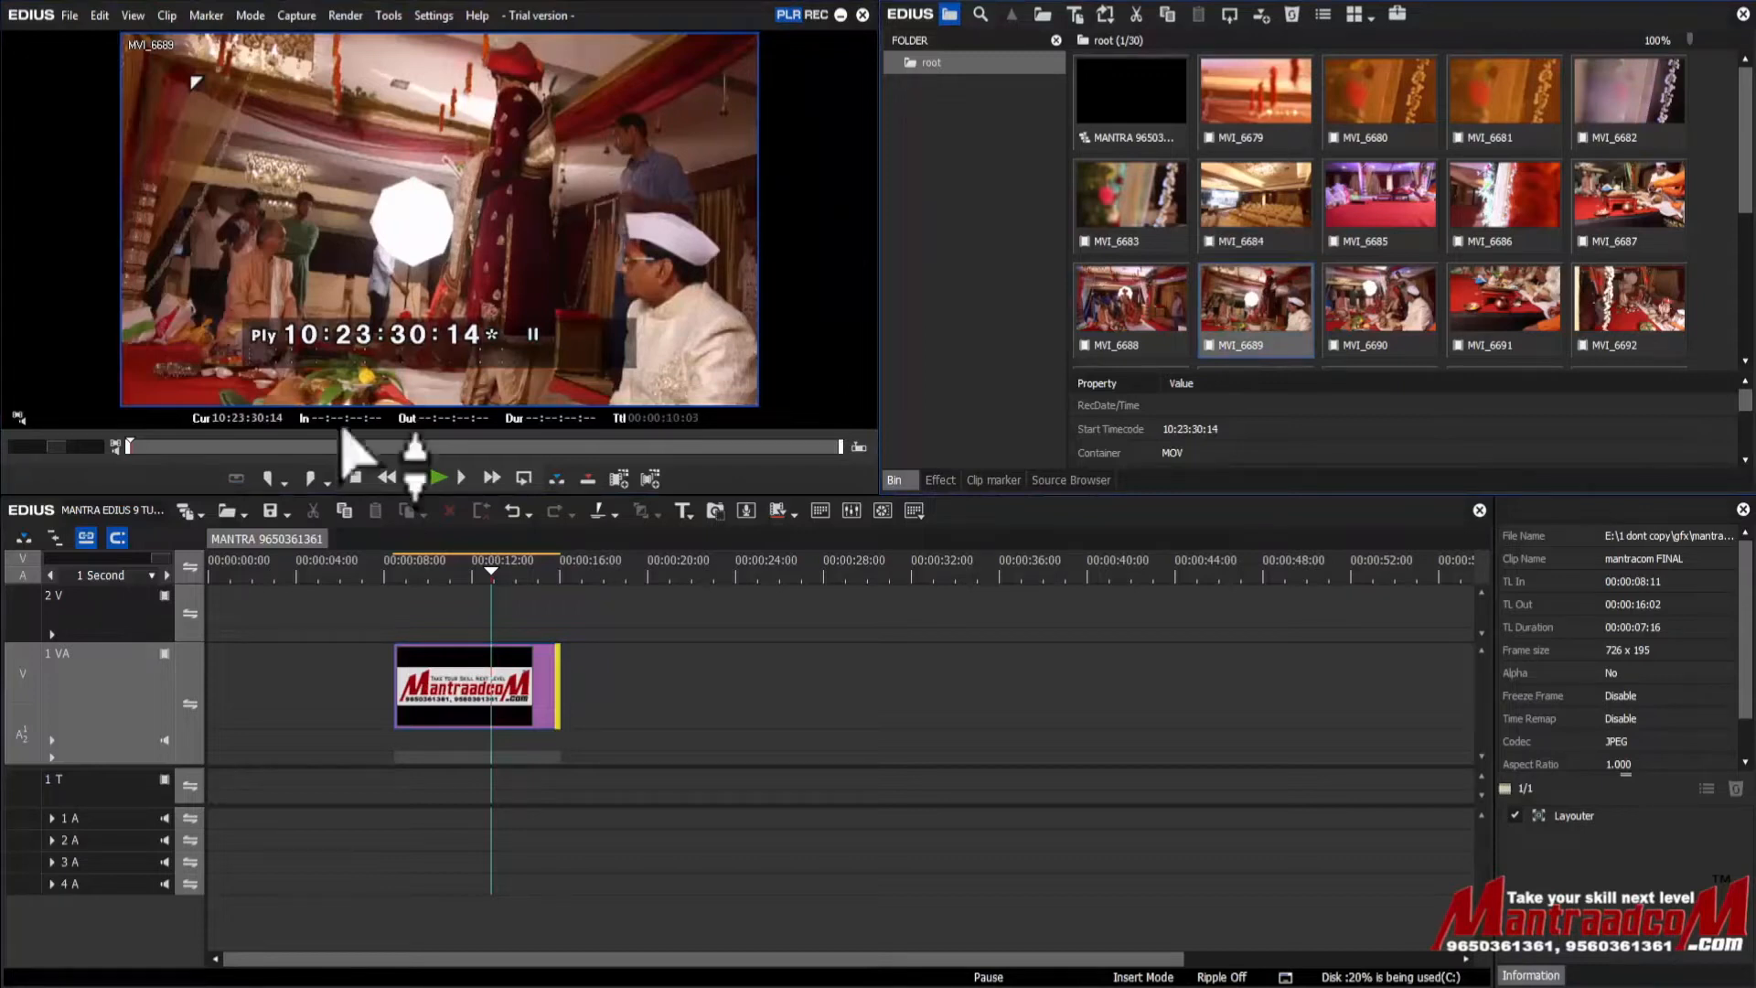
pyautogui.moveTo(182, 444); pyautogui.dragTo(137, 443)
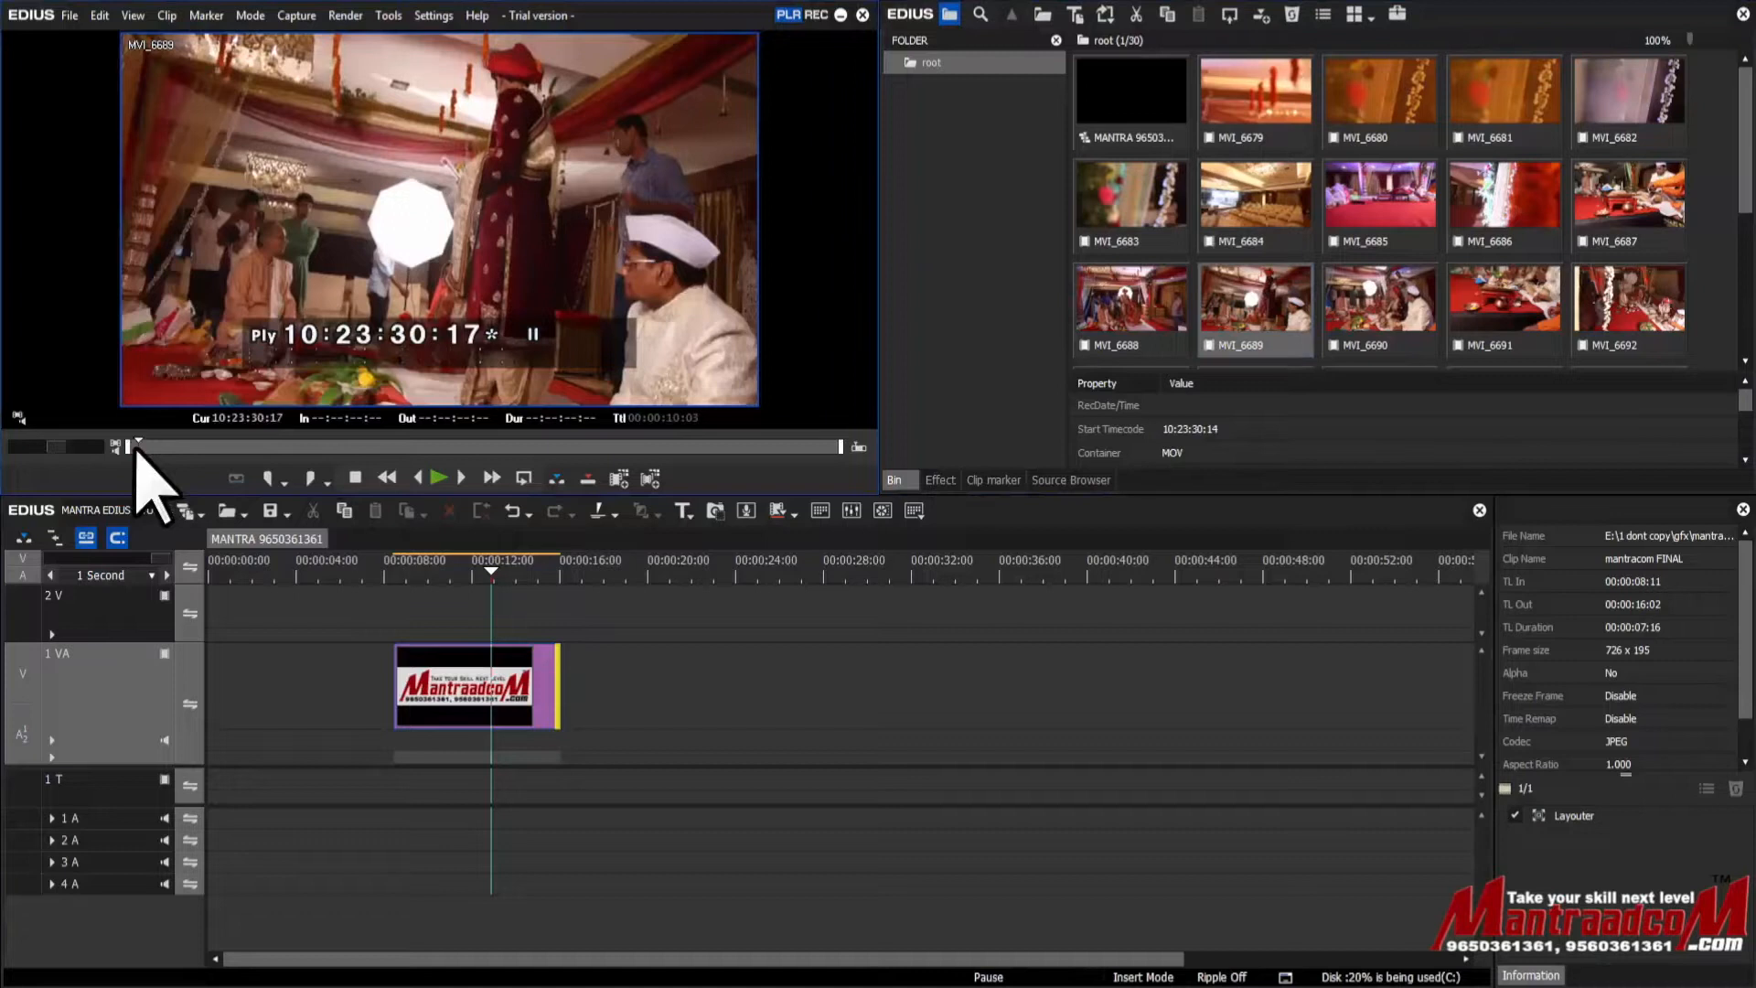
pyautogui.press('space')
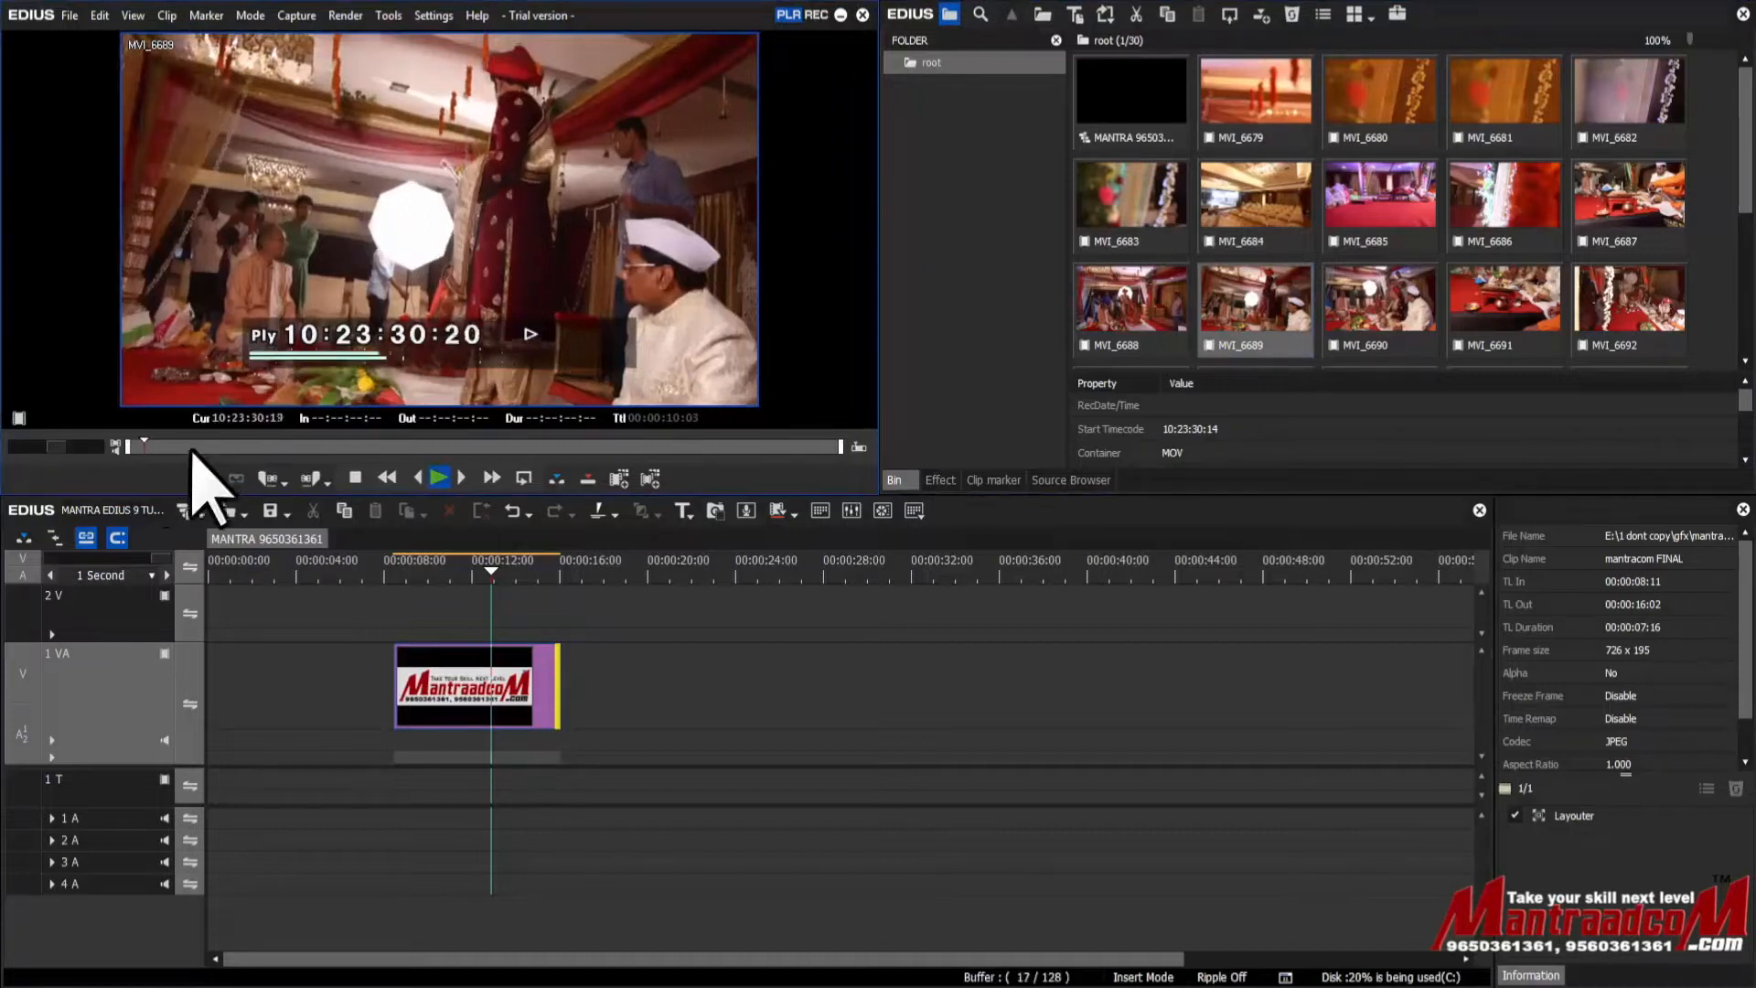
pyautogui.press('space')
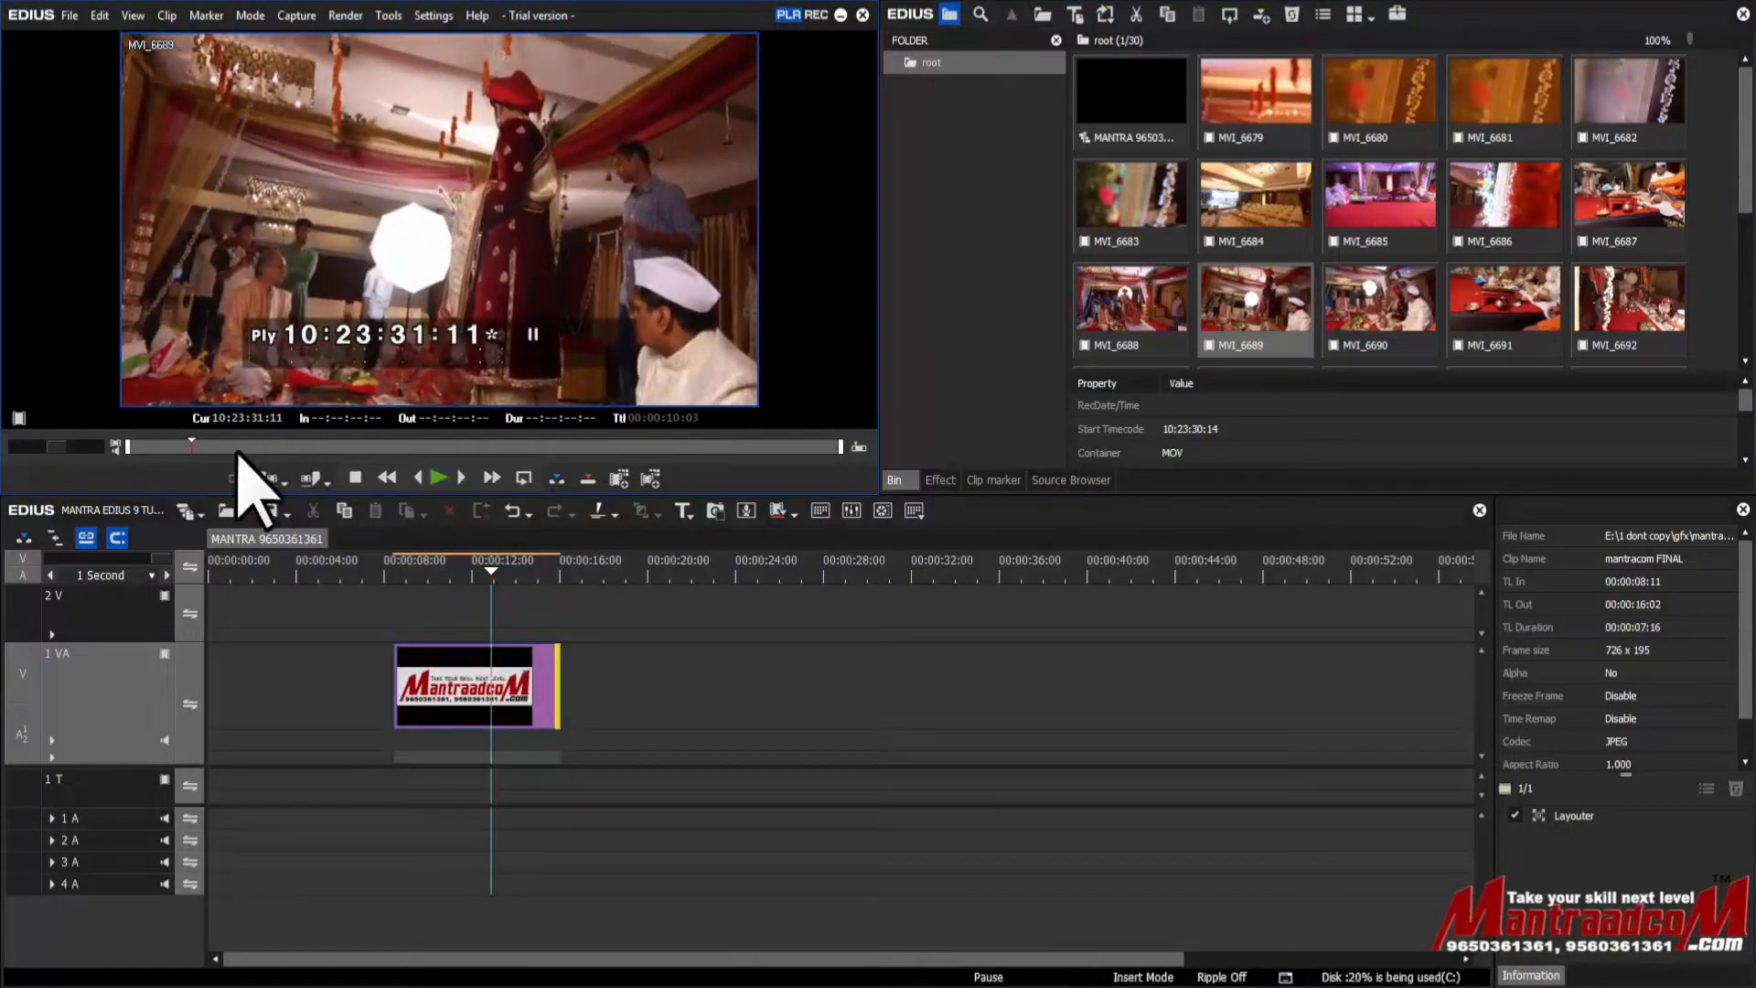
pyautogui.click(191, 442)
pyautogui.press('space')
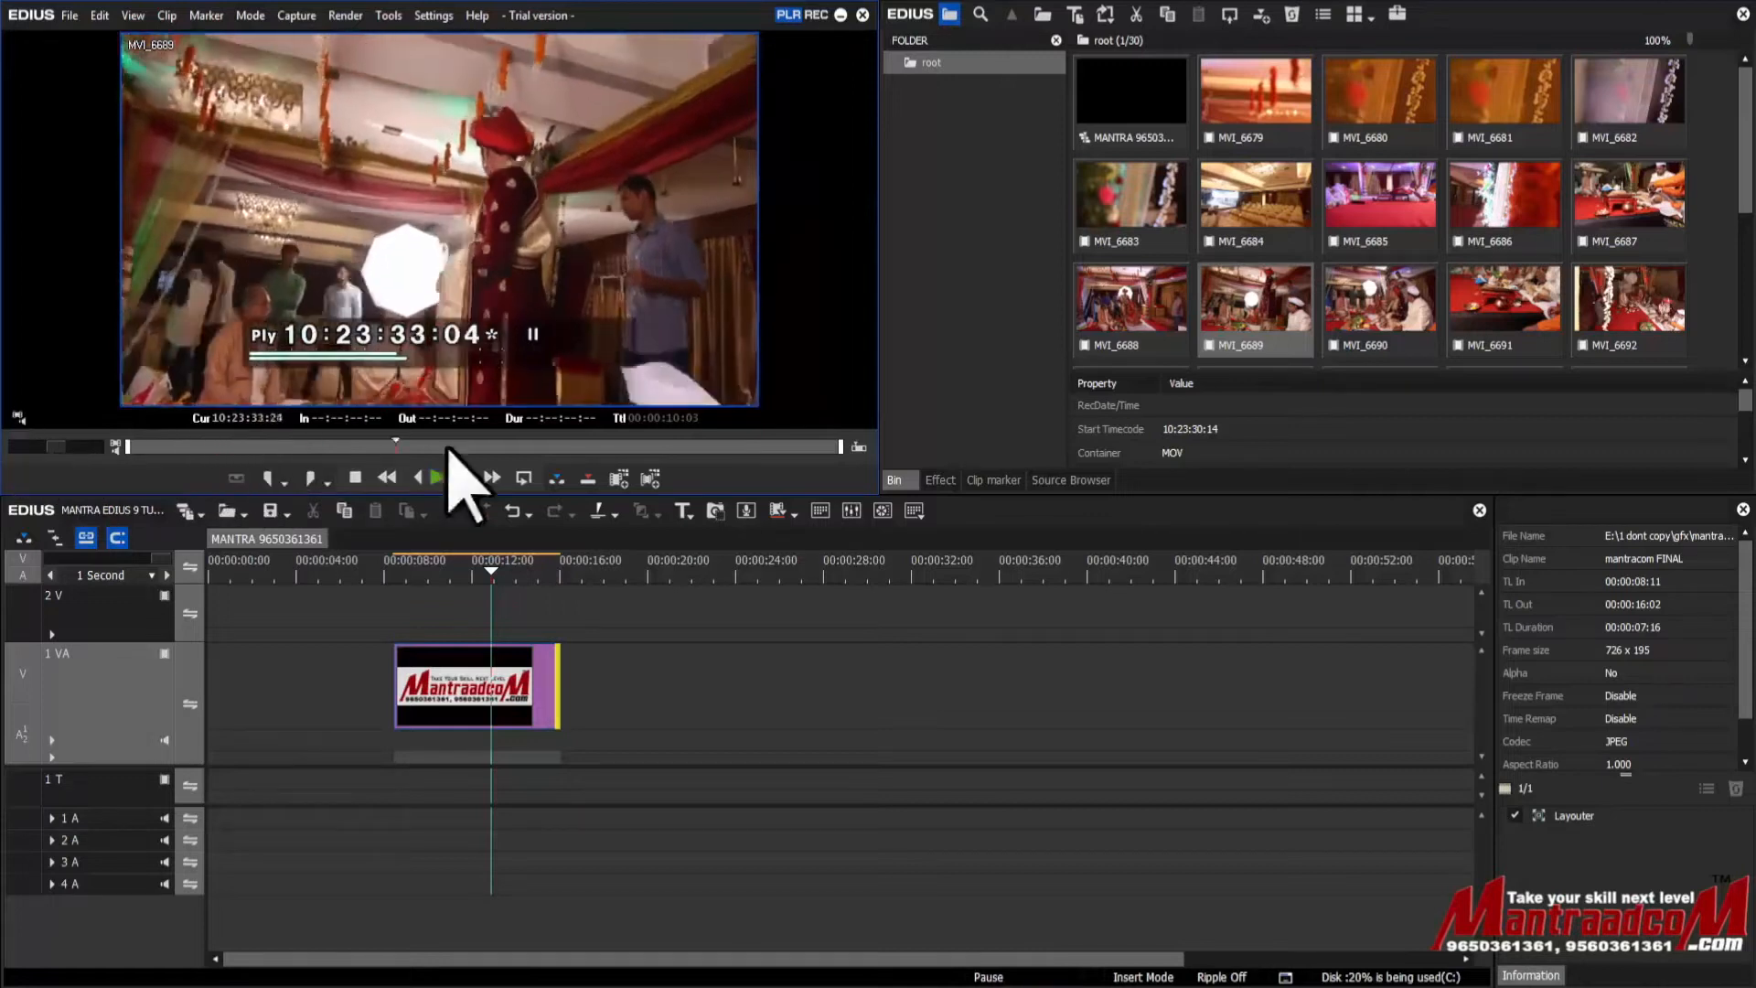
pyautogui.moveTo(469, 447); pyautogui.dragTo(325, 445)
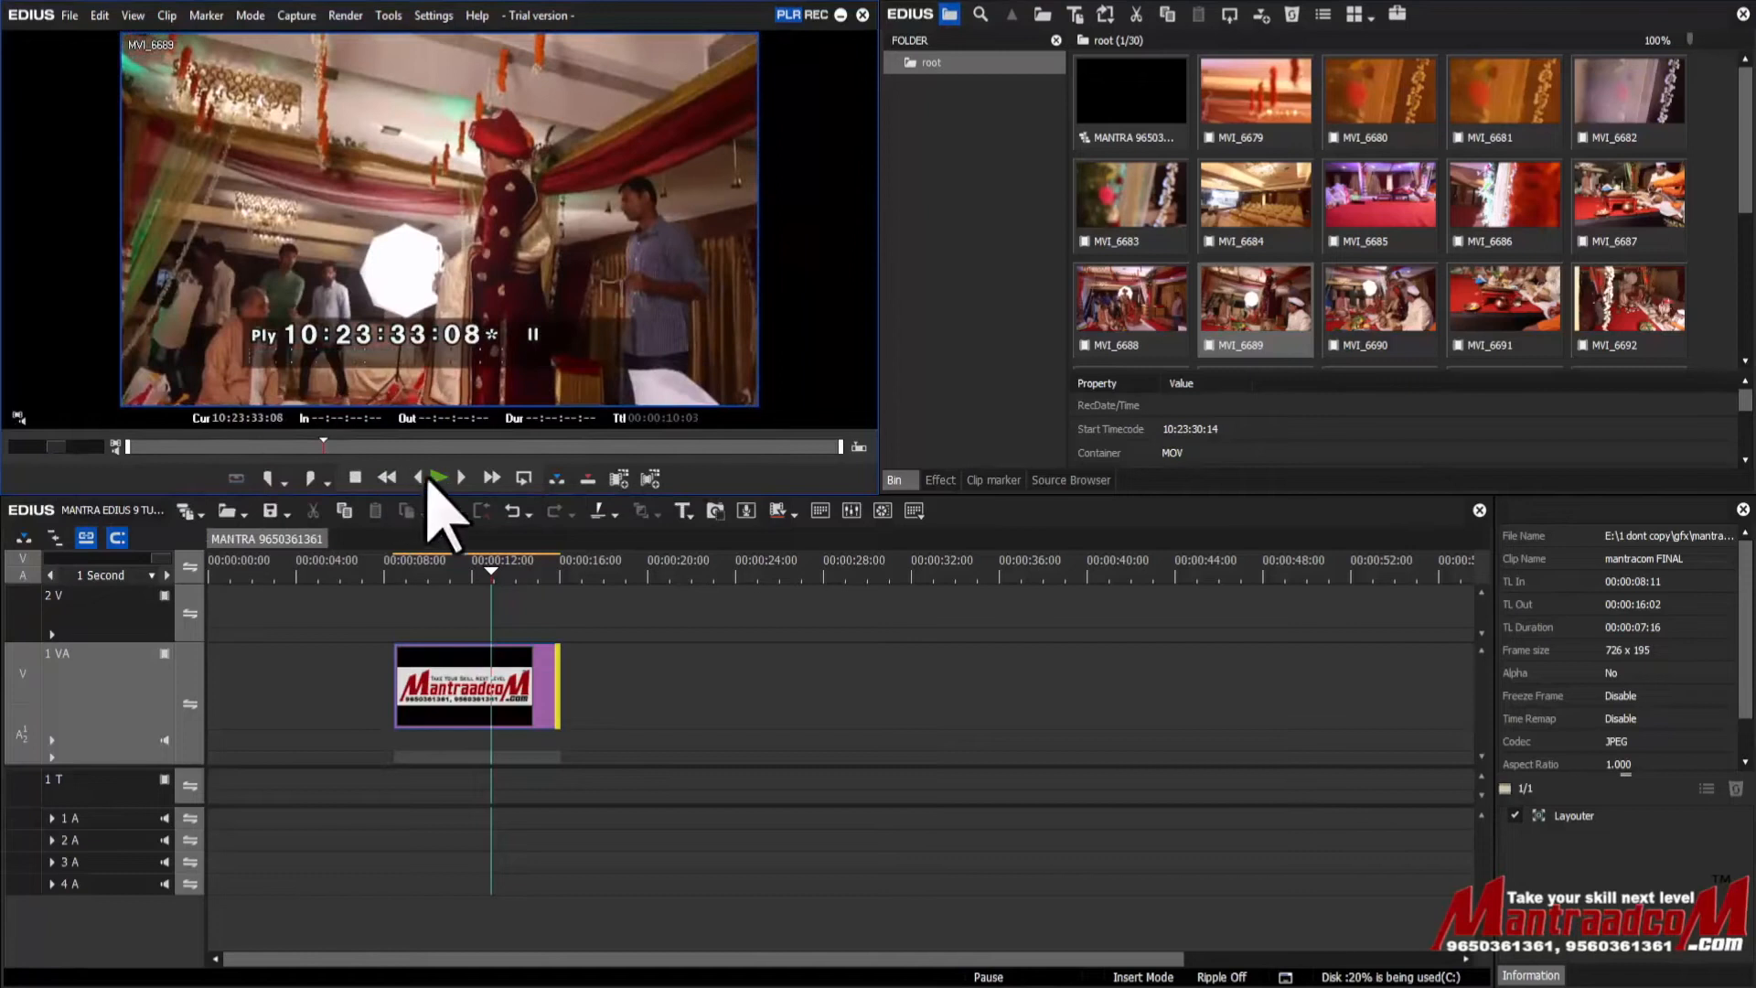
pyautogui.click(439, 477)
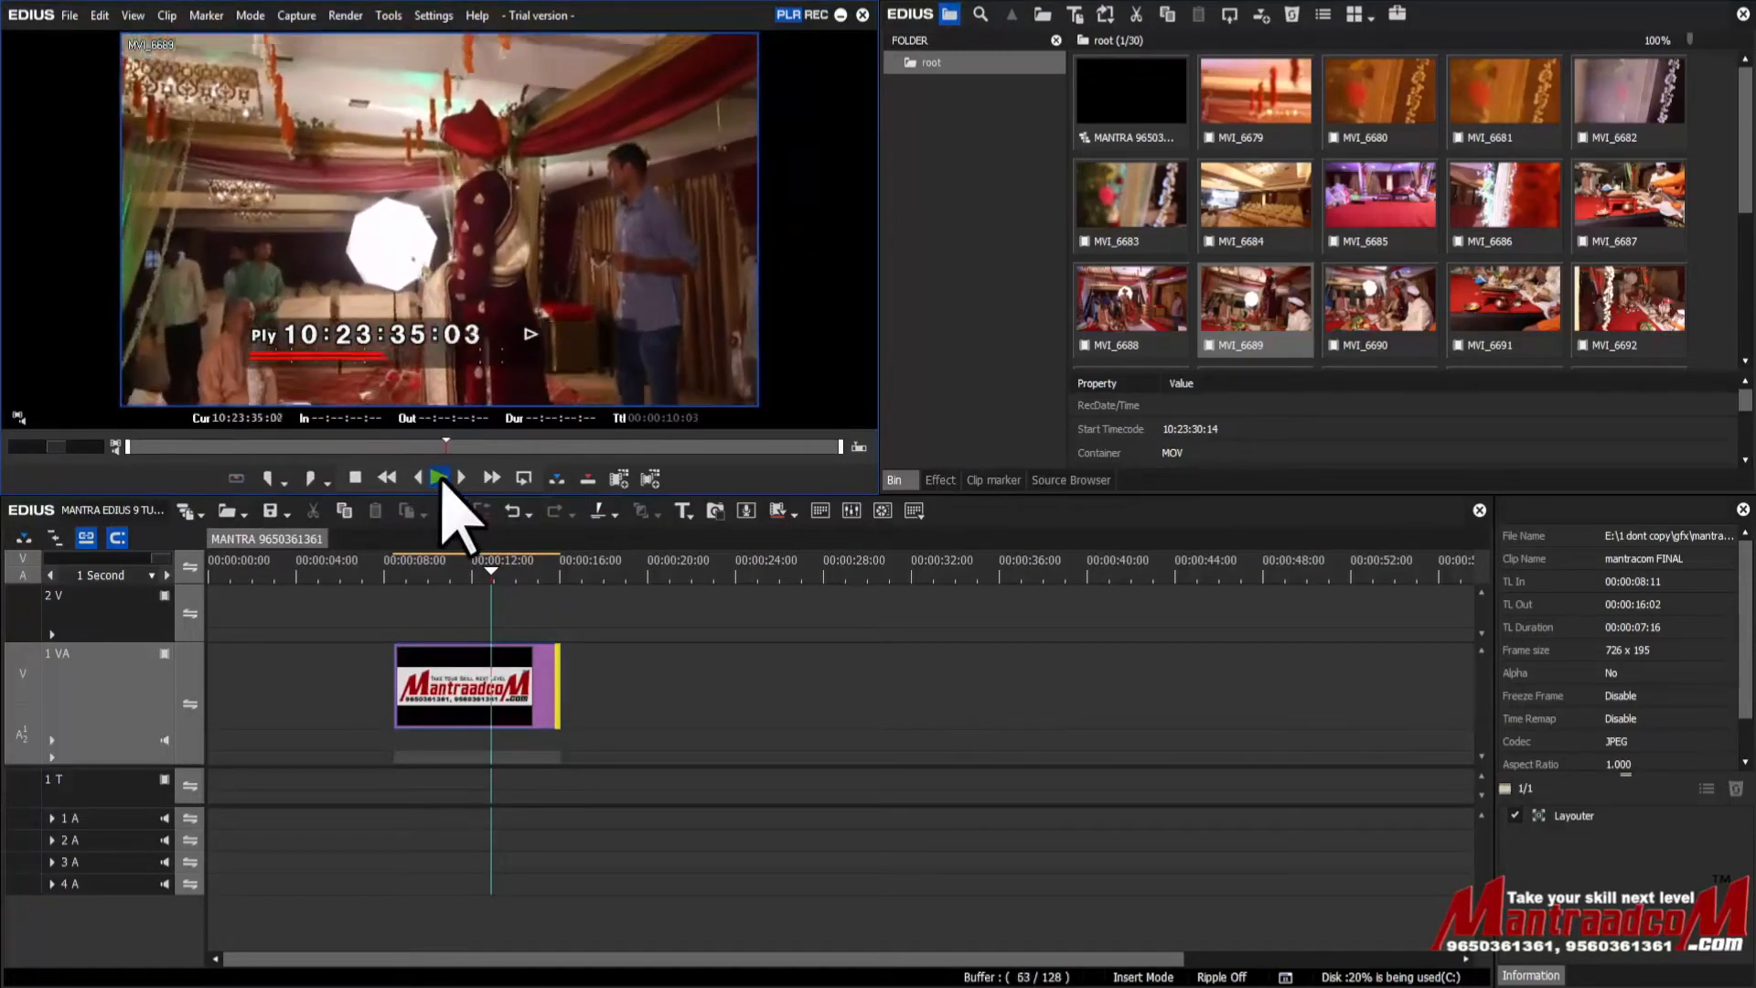
pyautogui.click(439, 477)
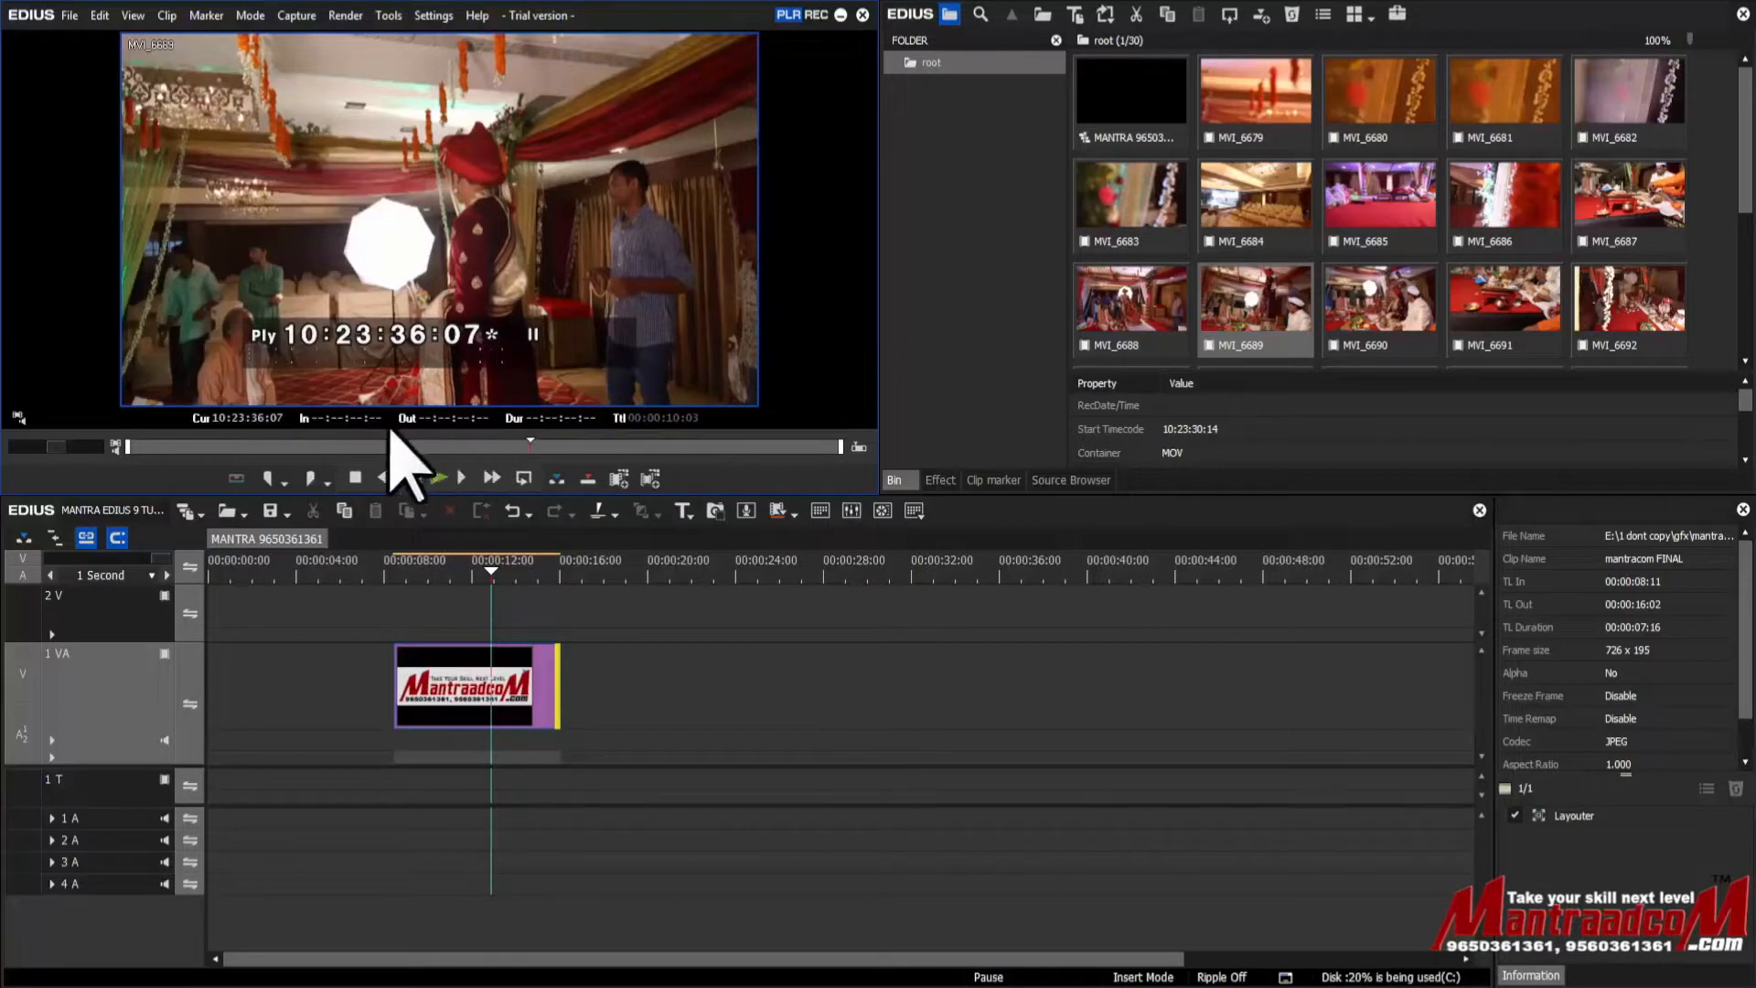
# Step: Set the In point of MVI_6689 at 10:23:32:22
pyautogui.moveTo(403, 445); pyautogui.dragTo(304, 444)
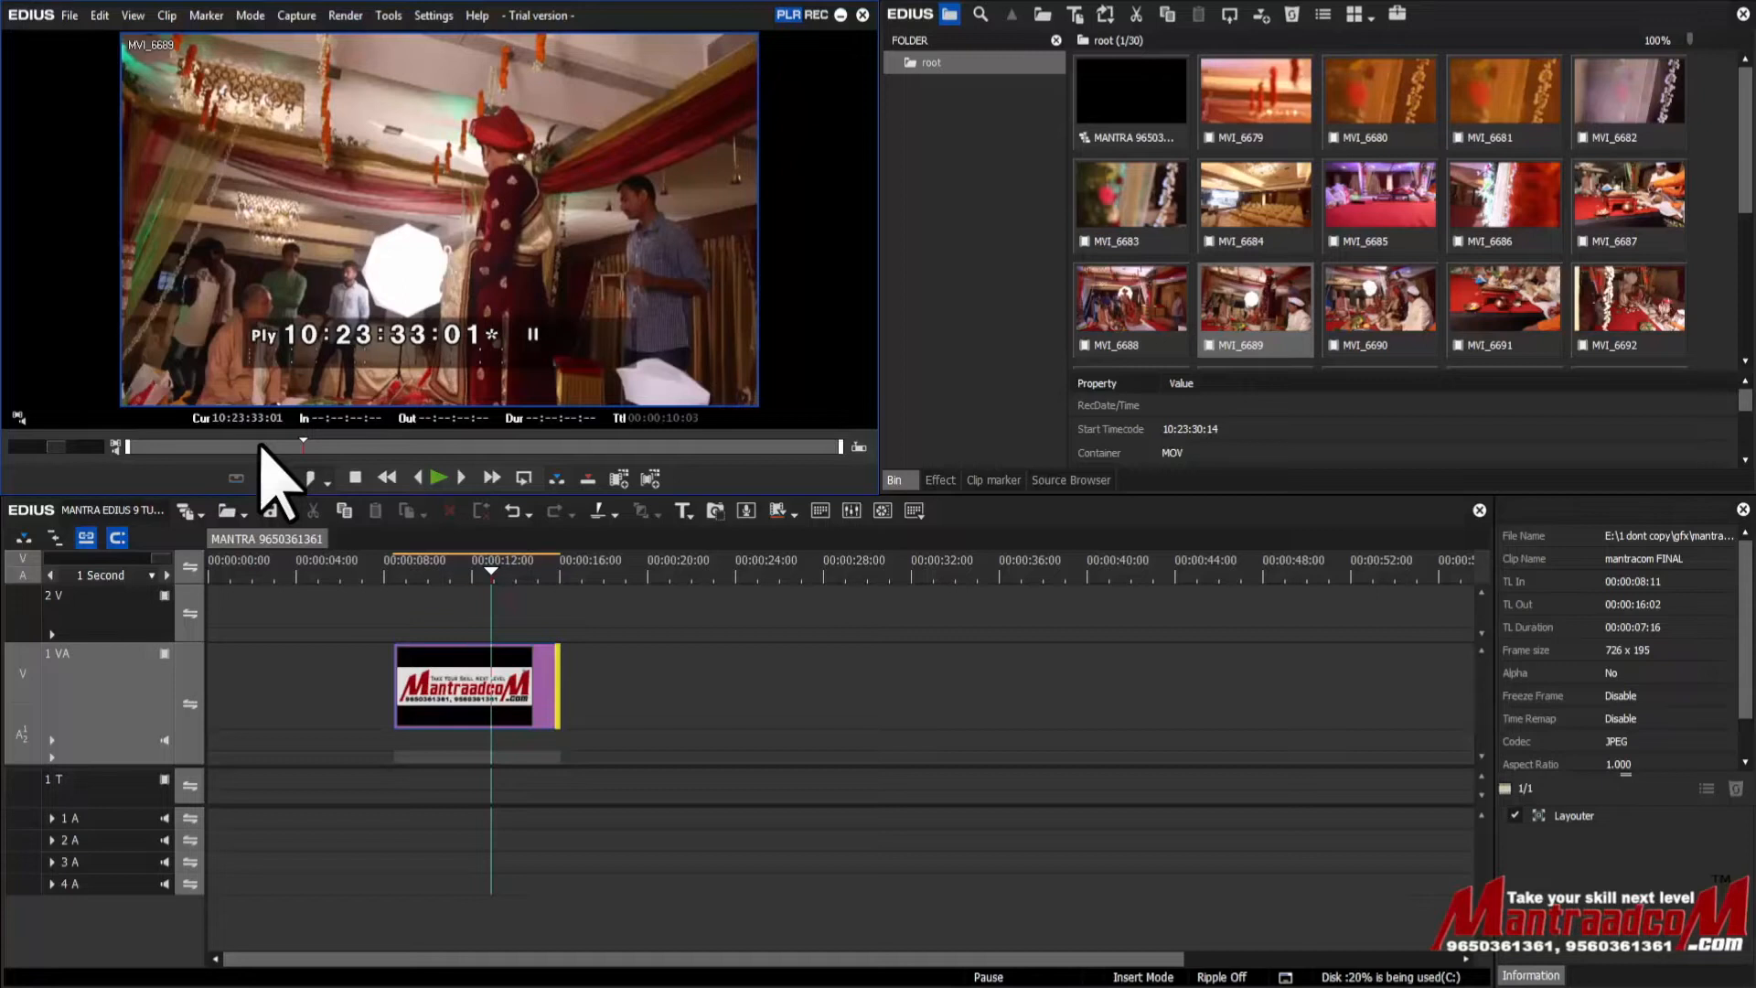
pyautogui.click(291, 446)
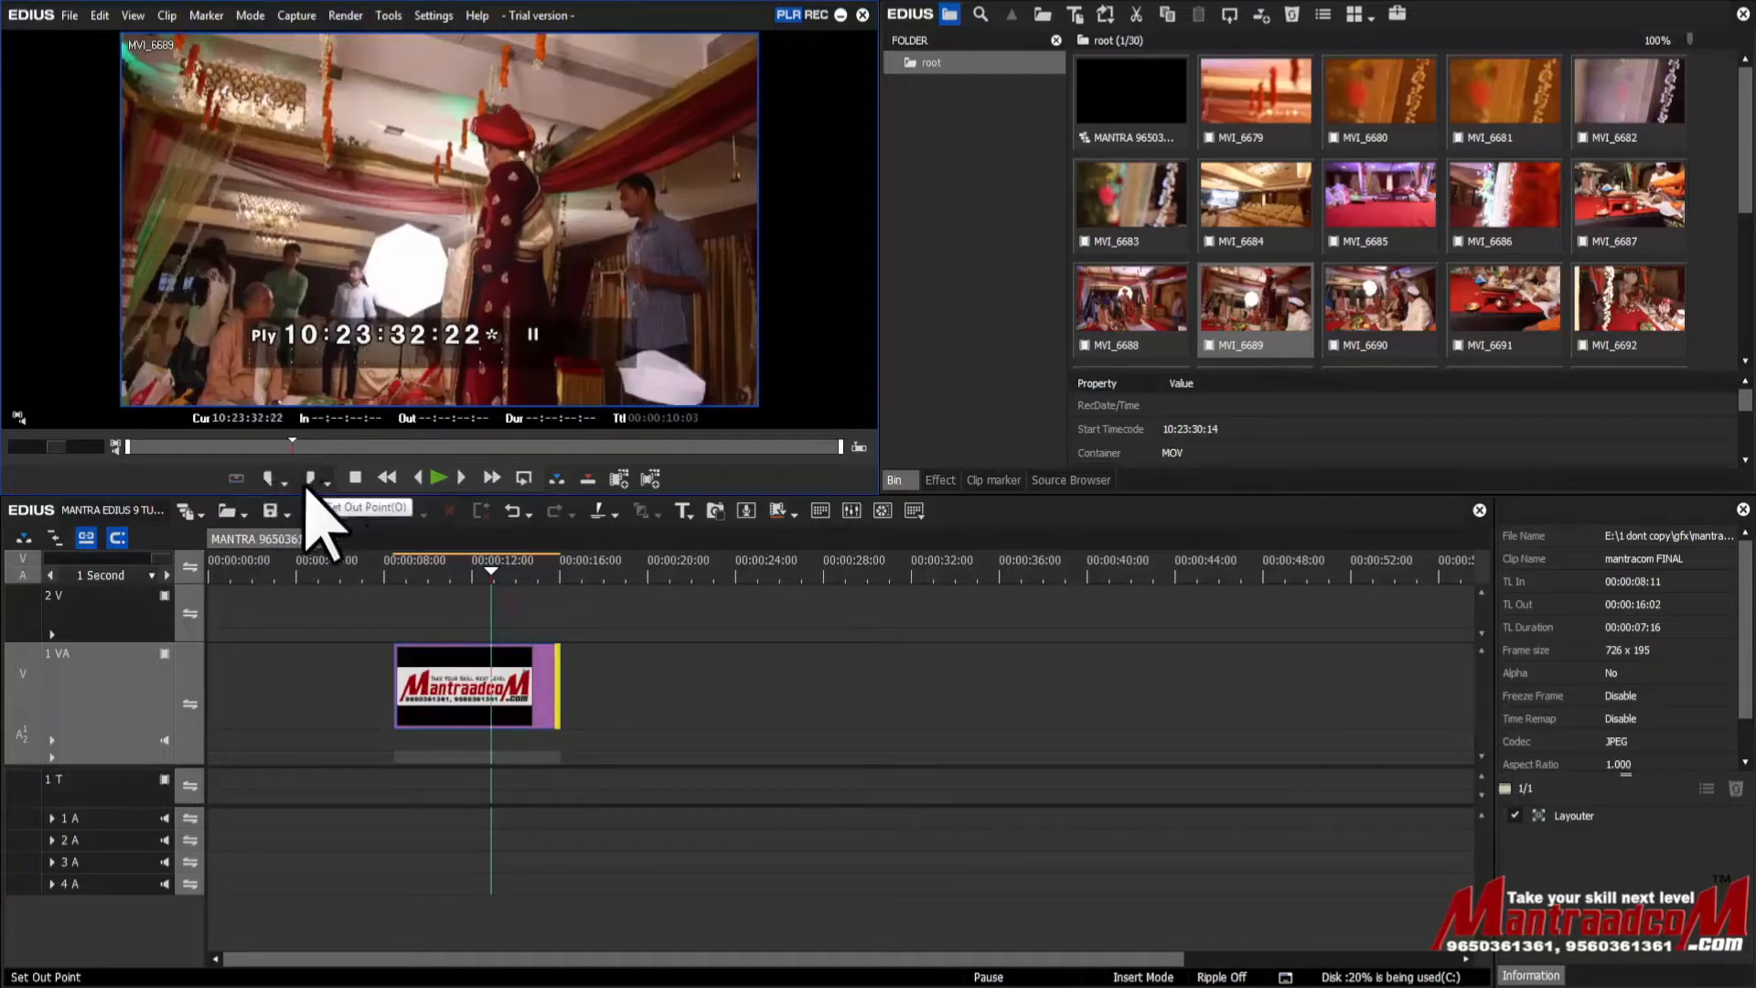
pyautogui.click(268, 478)
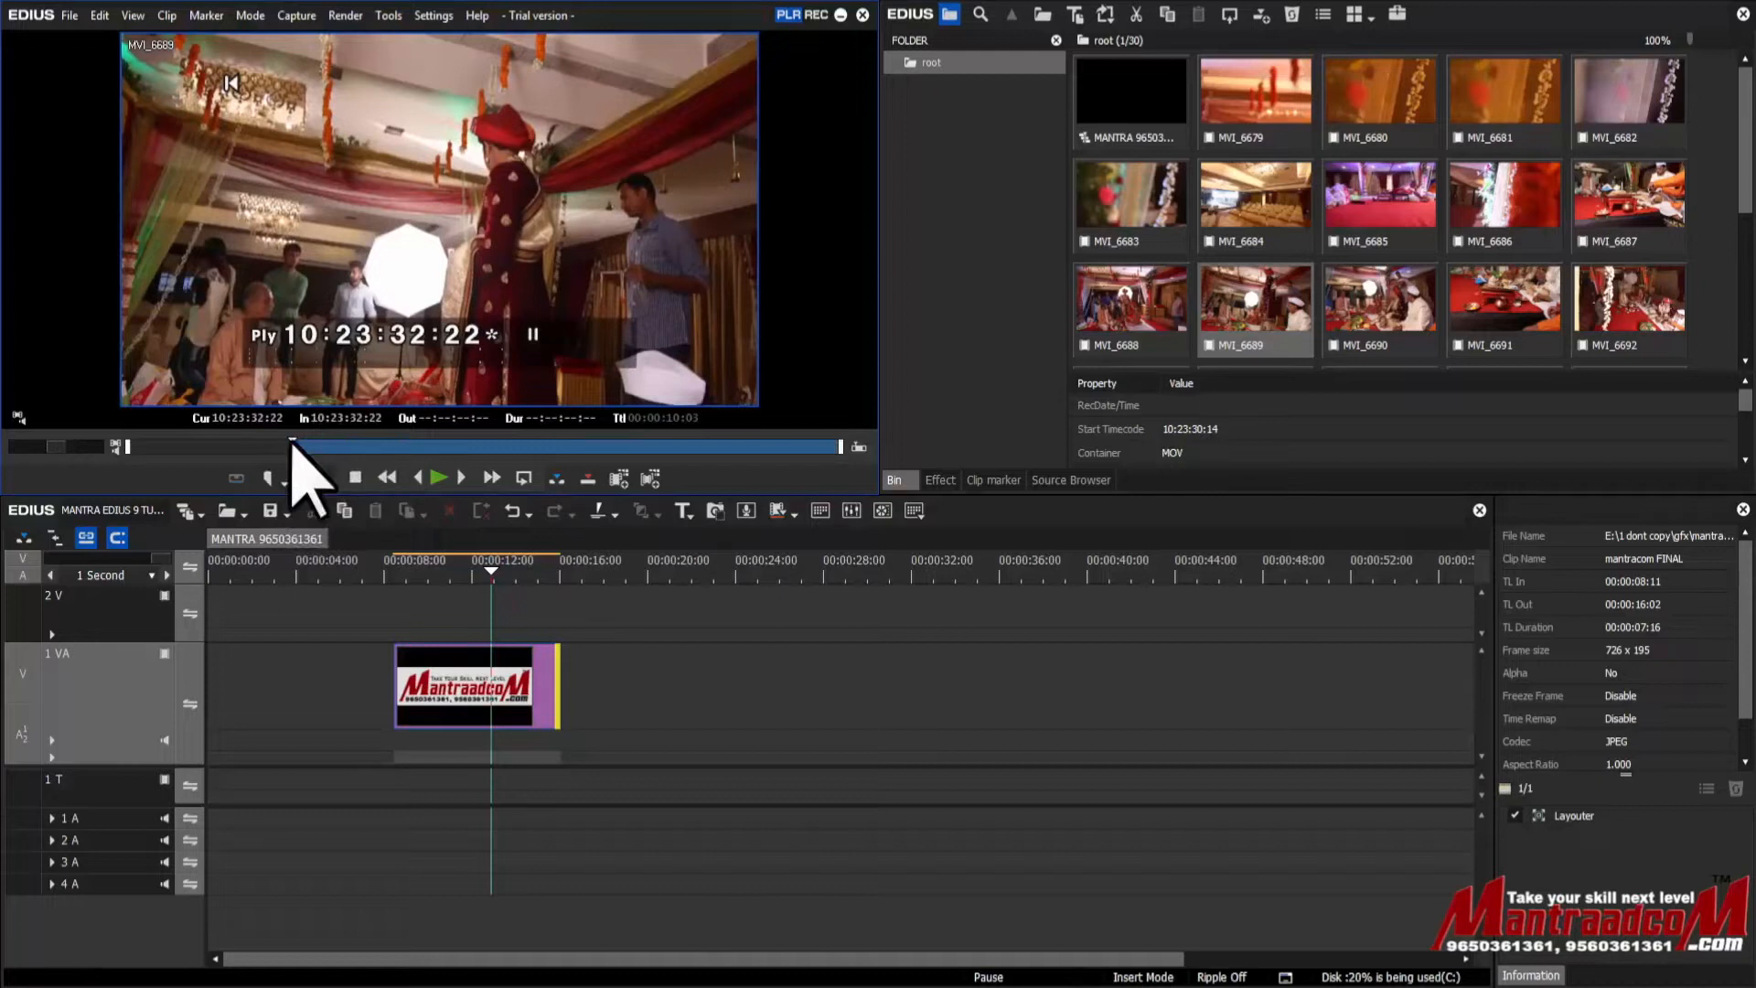
# Step: Set the Out point of MVI_6689 at 10:23:36:00
pyautogui.moveTo(293, 441); pyautogui.dragTo(317, 441)
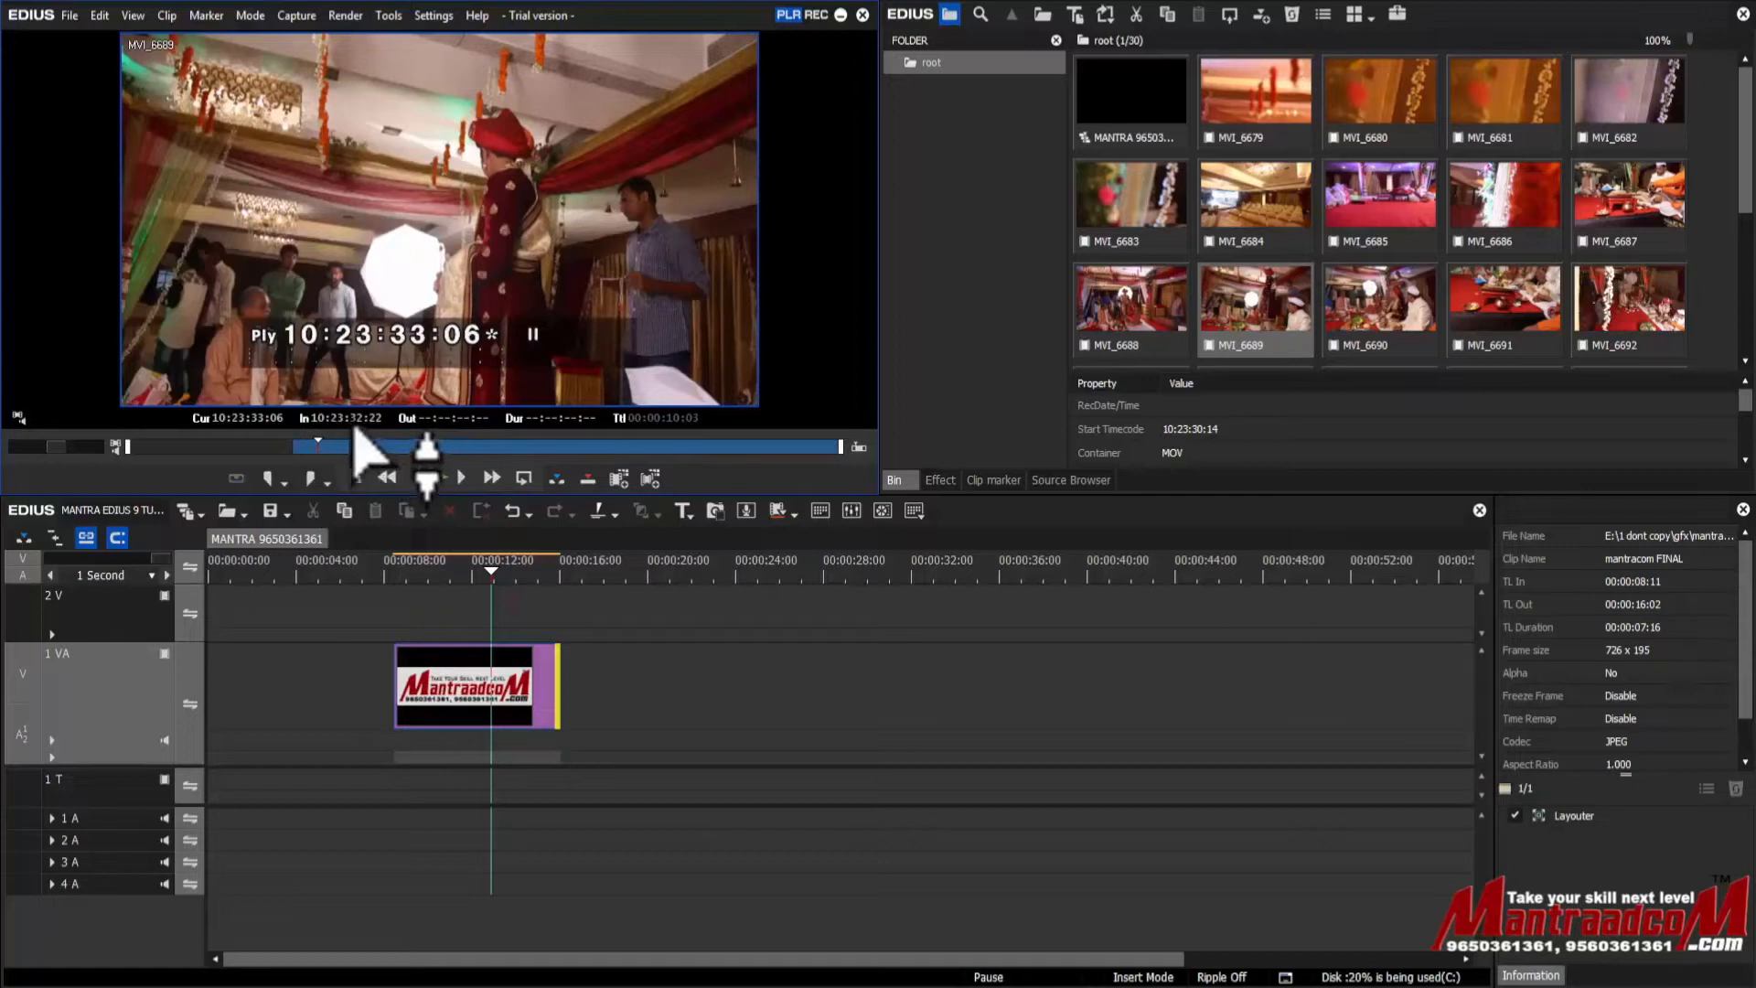
pyautogui.moveTo(318, 446); pyautogui.dragTo(511, 445)
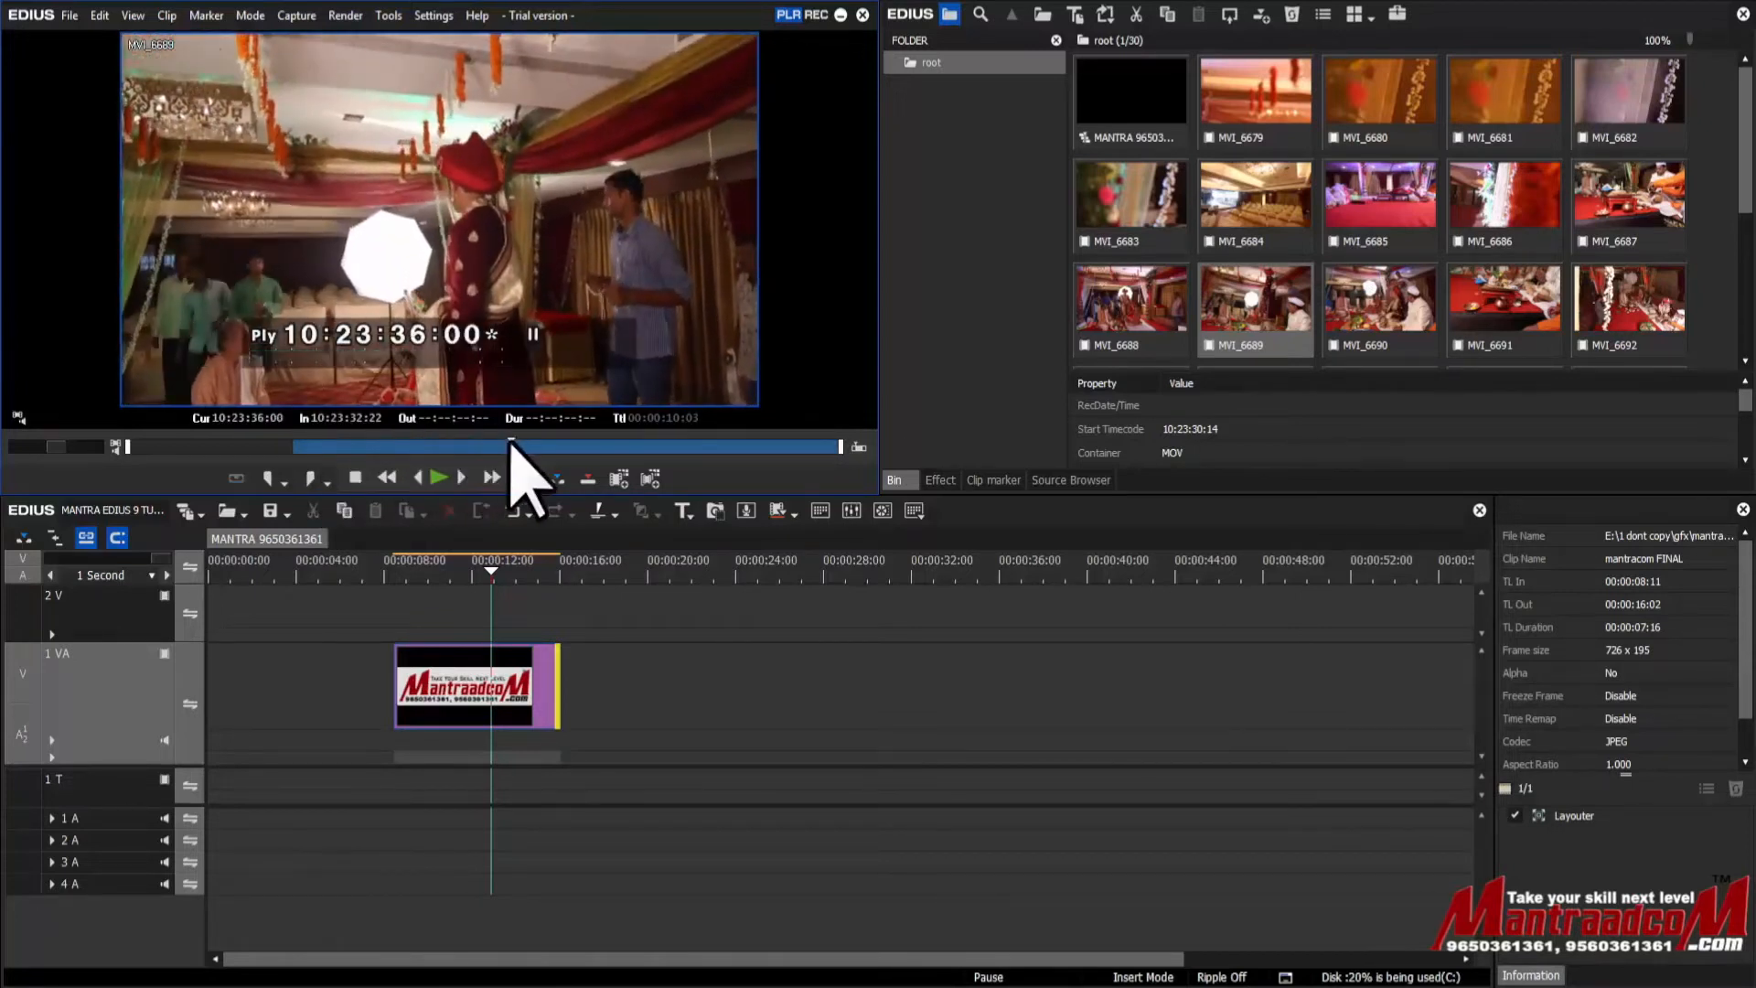
pyautogui.click(311, 477)
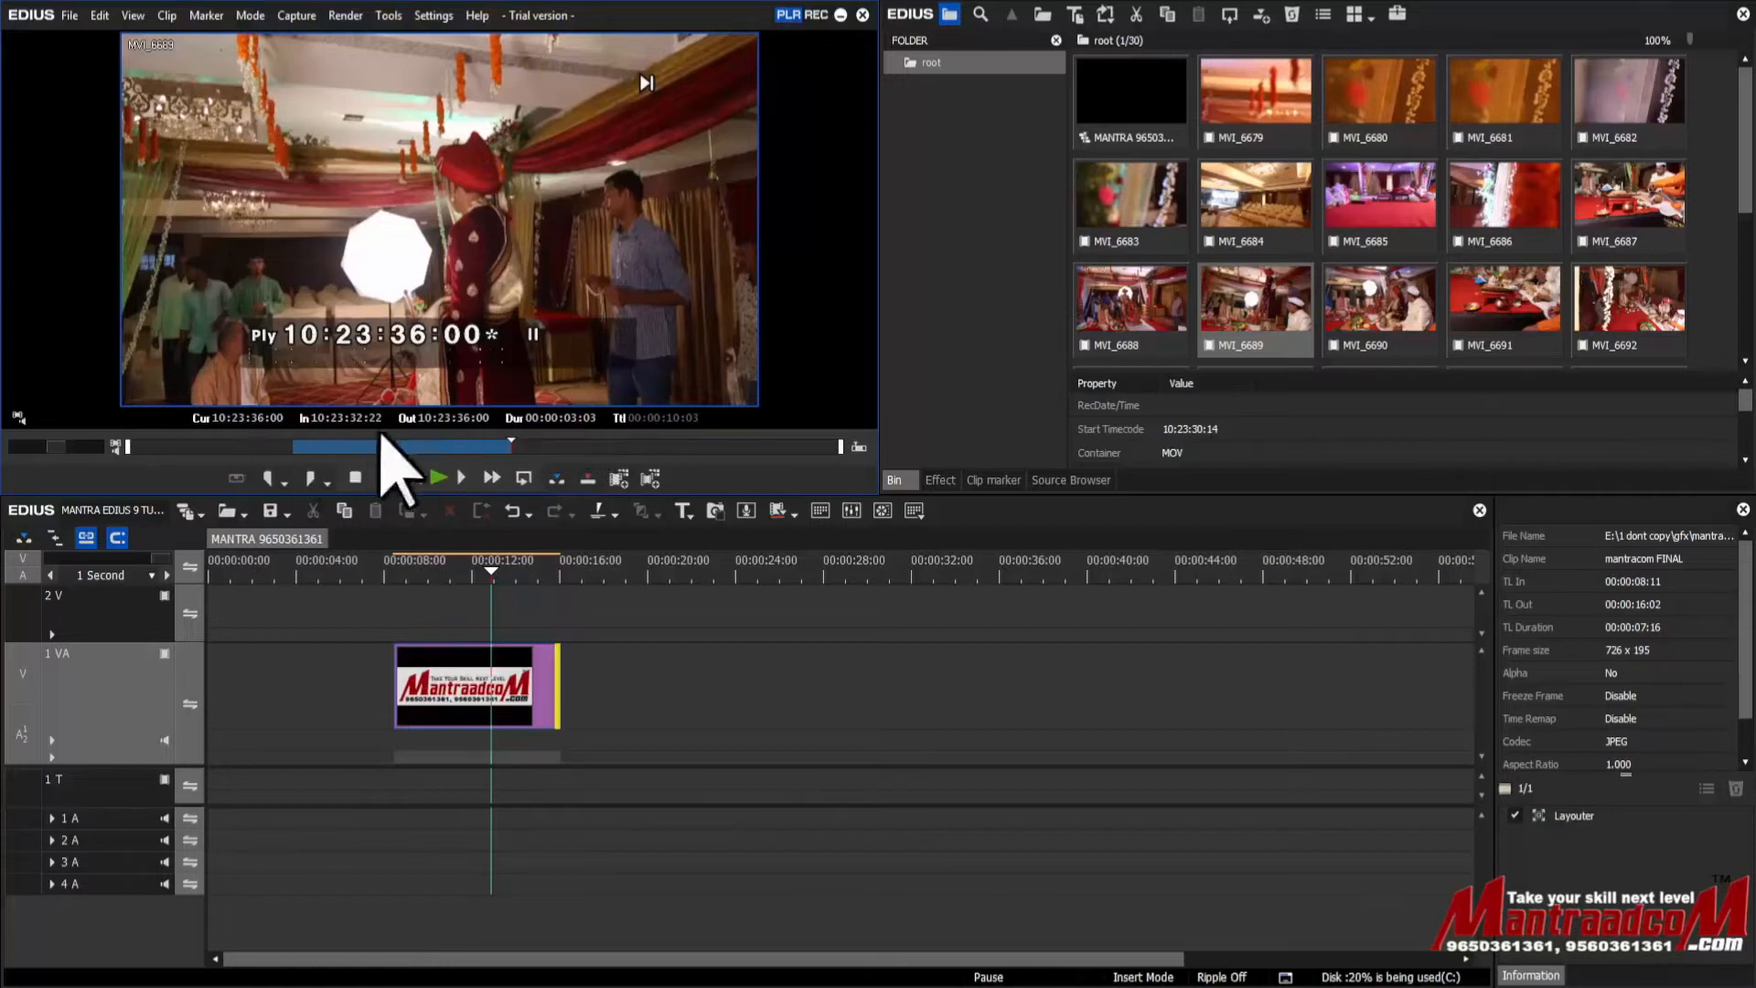
# Step: Try the playback controls on MVI_6689: play from 10:23:37:03, rewind, fast-forward, and play again before pausing
pyautogui.click(588, 446)
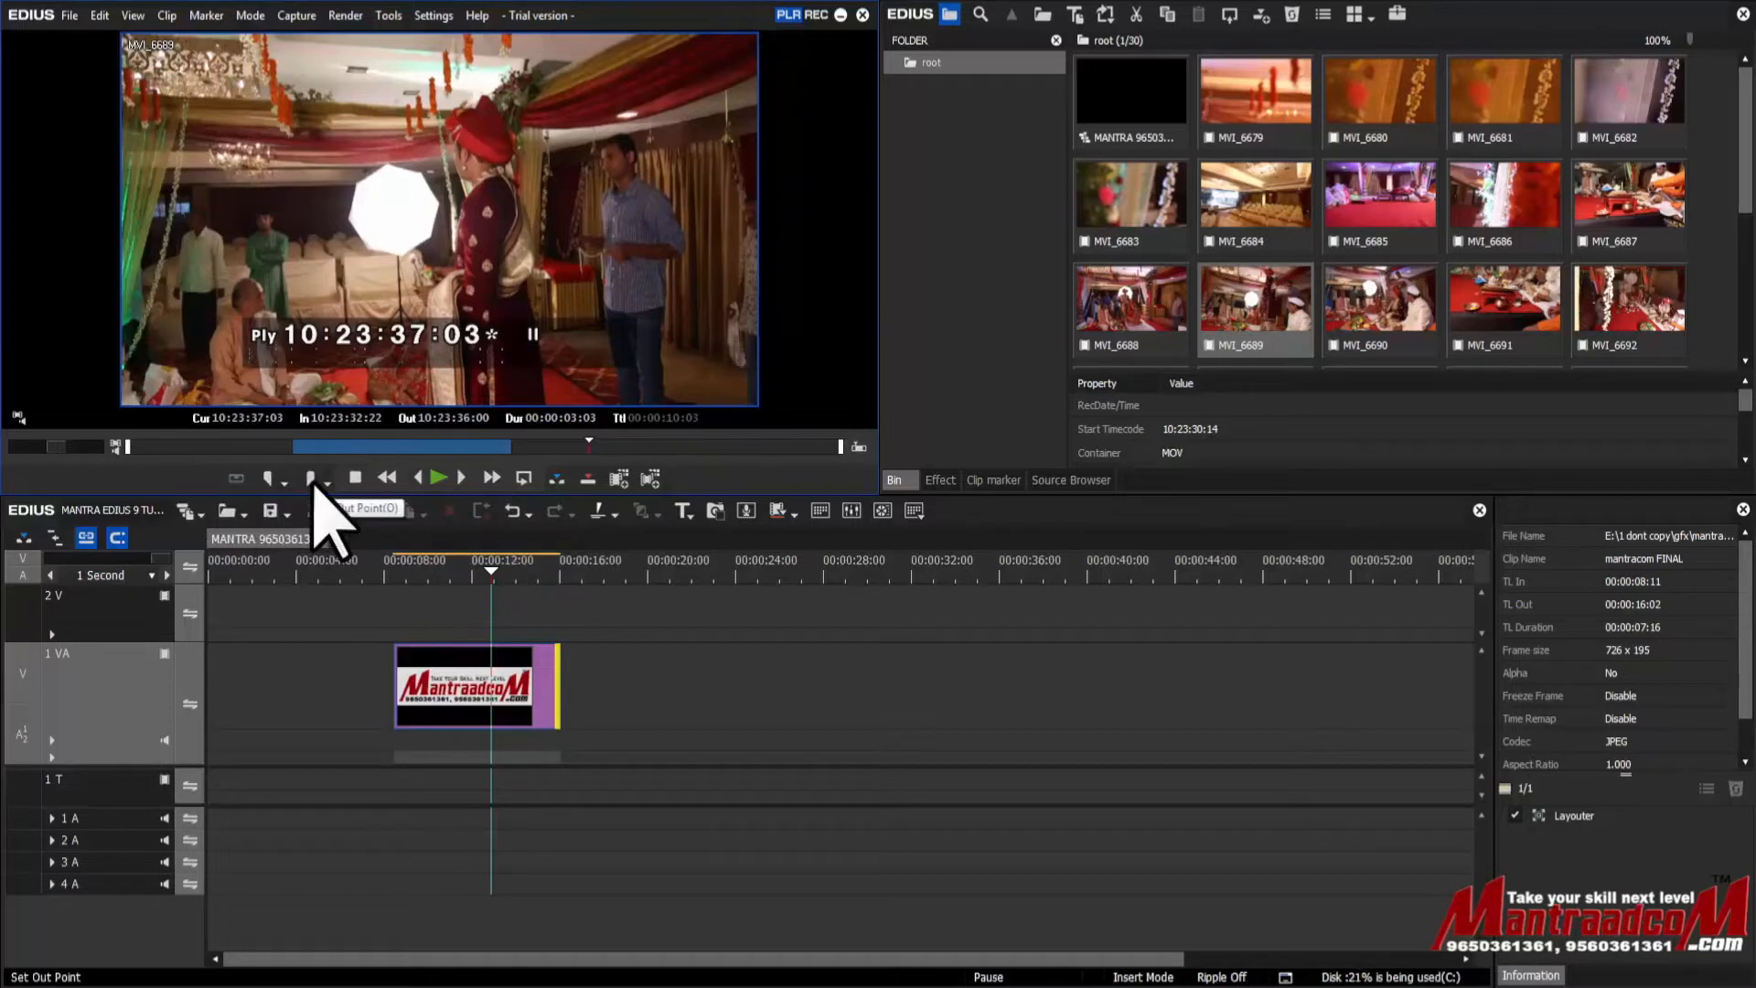
pyautogui.click(439, 478)
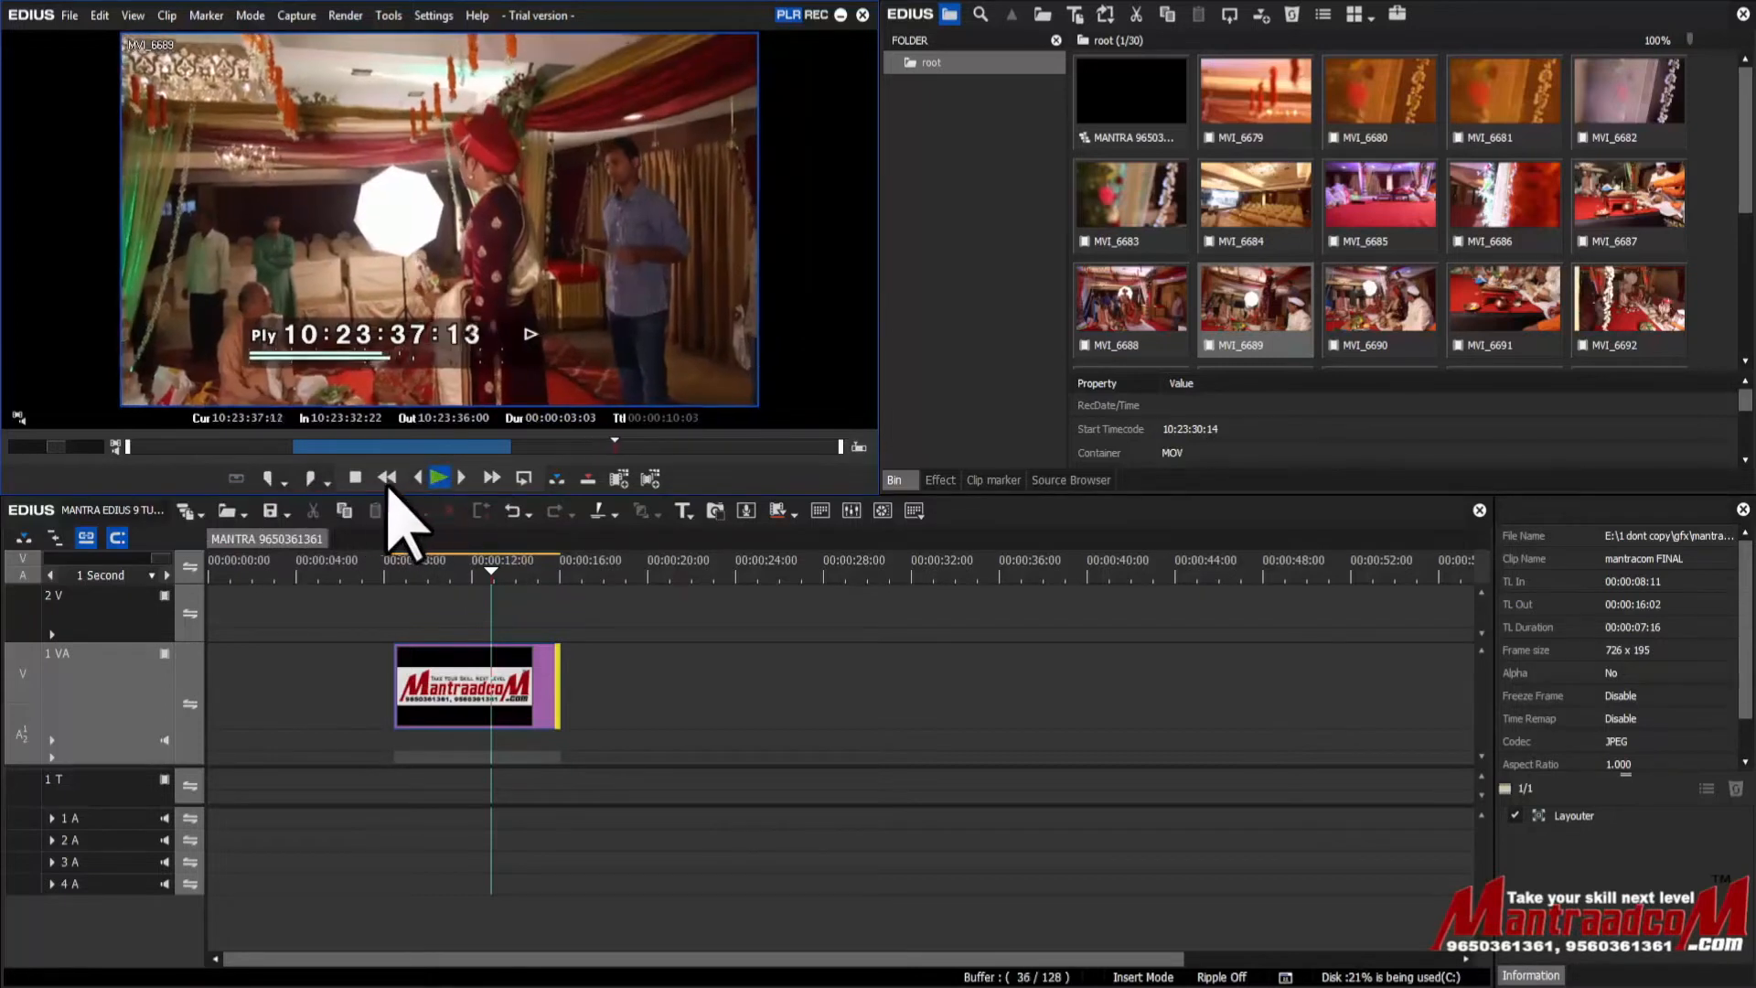
pyautogui.press('space')
pyautogui.click(390, 479)
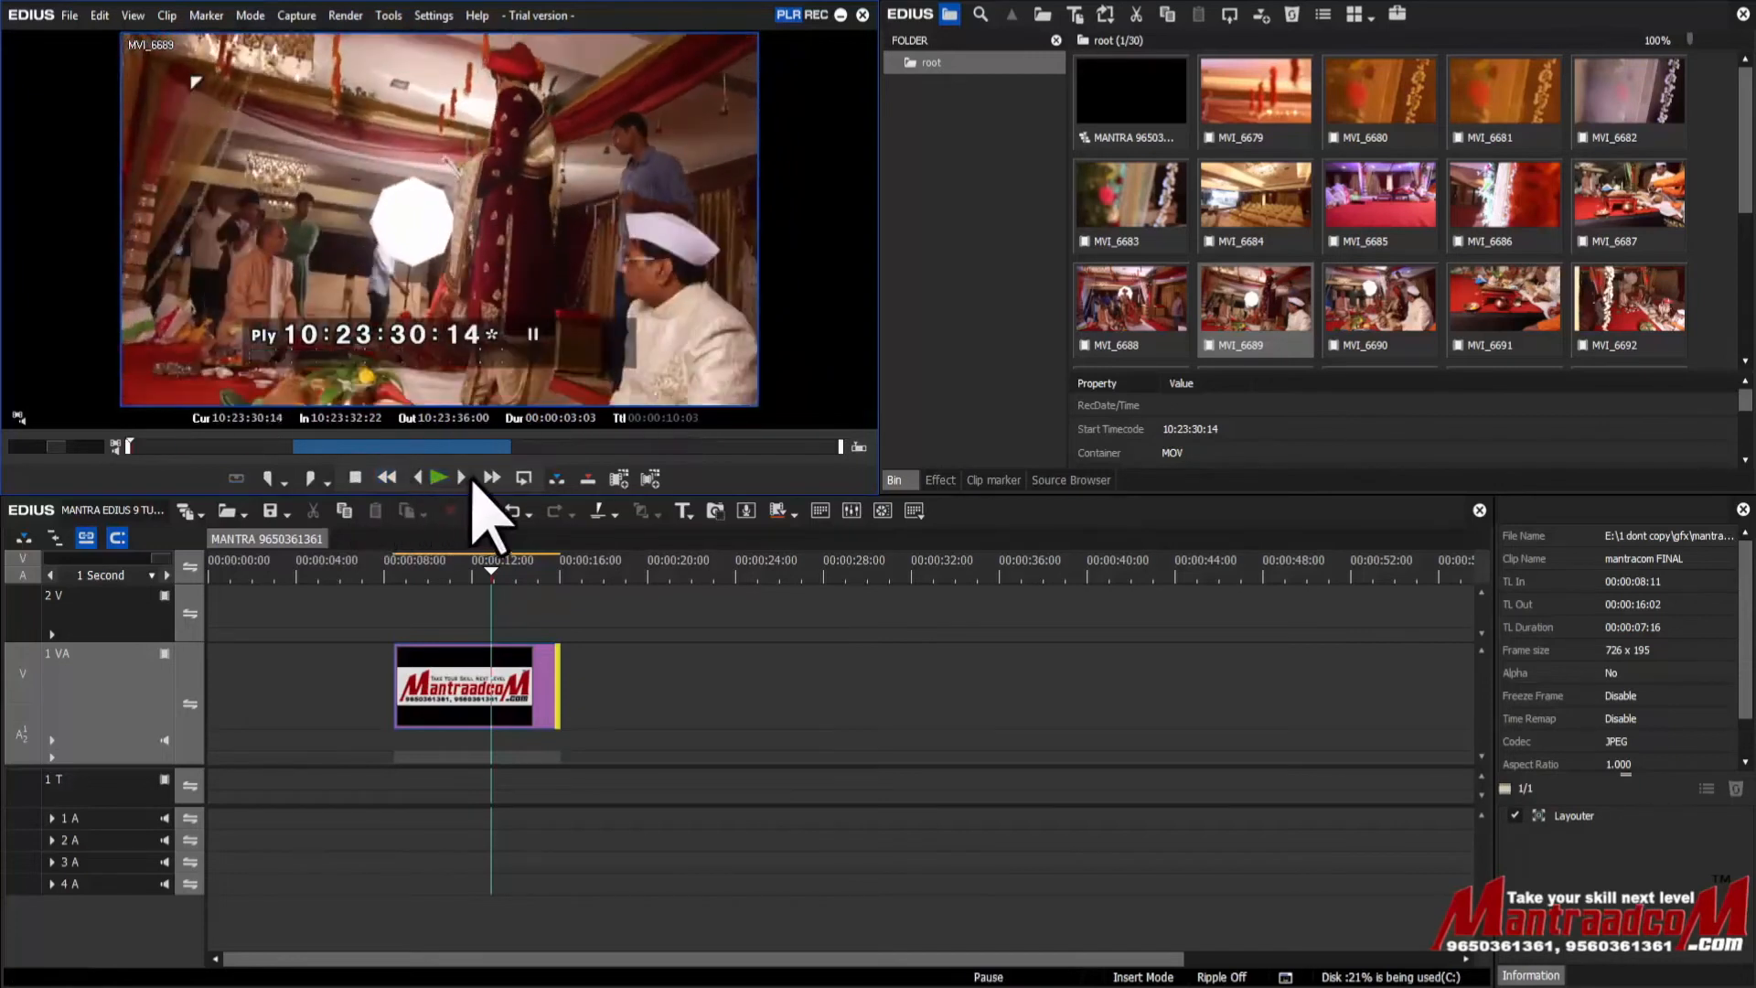
pyautogui.click(490, 478)
pyautogui.click(445, 480)
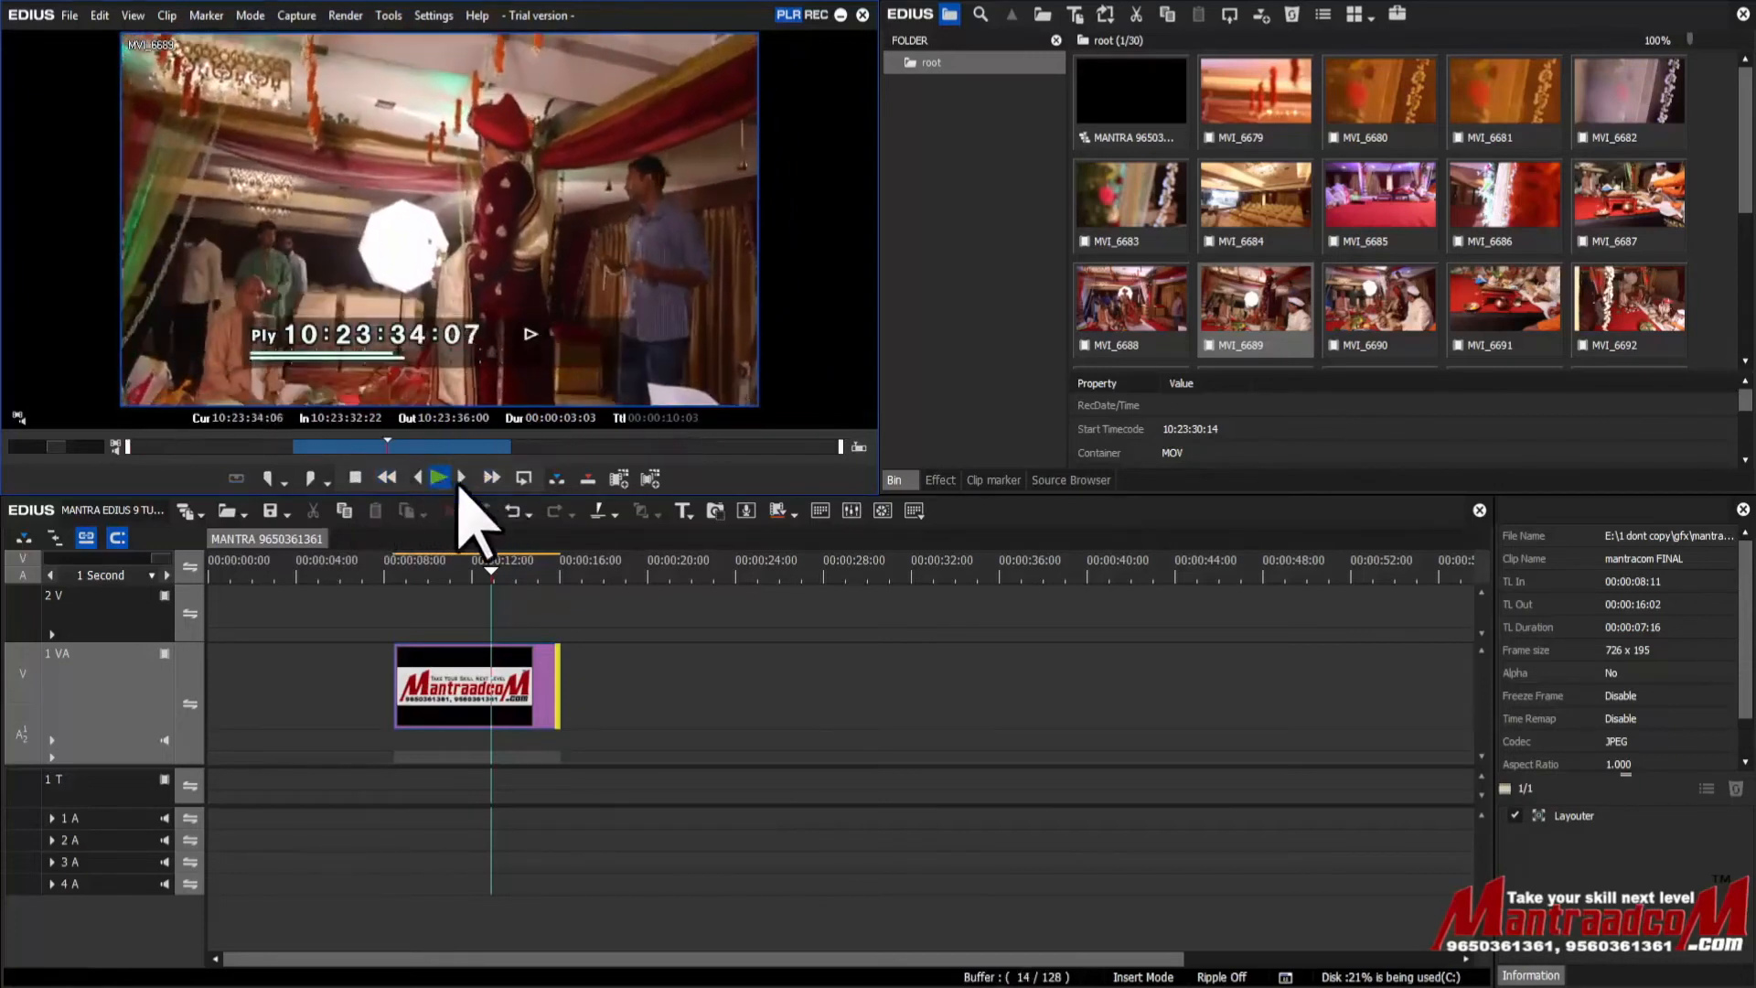
pyautogui.click(434, 479)
# Step: Move through MVI_6689 one frame at a time, first forward five frames and back four
pyautogui.click(461, 479)
pyautogui.click(461, 479)
pyautogui.click(461, 480)
pyautogui.click(461, 479)
pyautogui.click(461, 479)
pyautogui.click(419, 477)
pyautogui.click(419, 477)
pyautogui.click(419, 477)
pyautogui.click(419, 477)
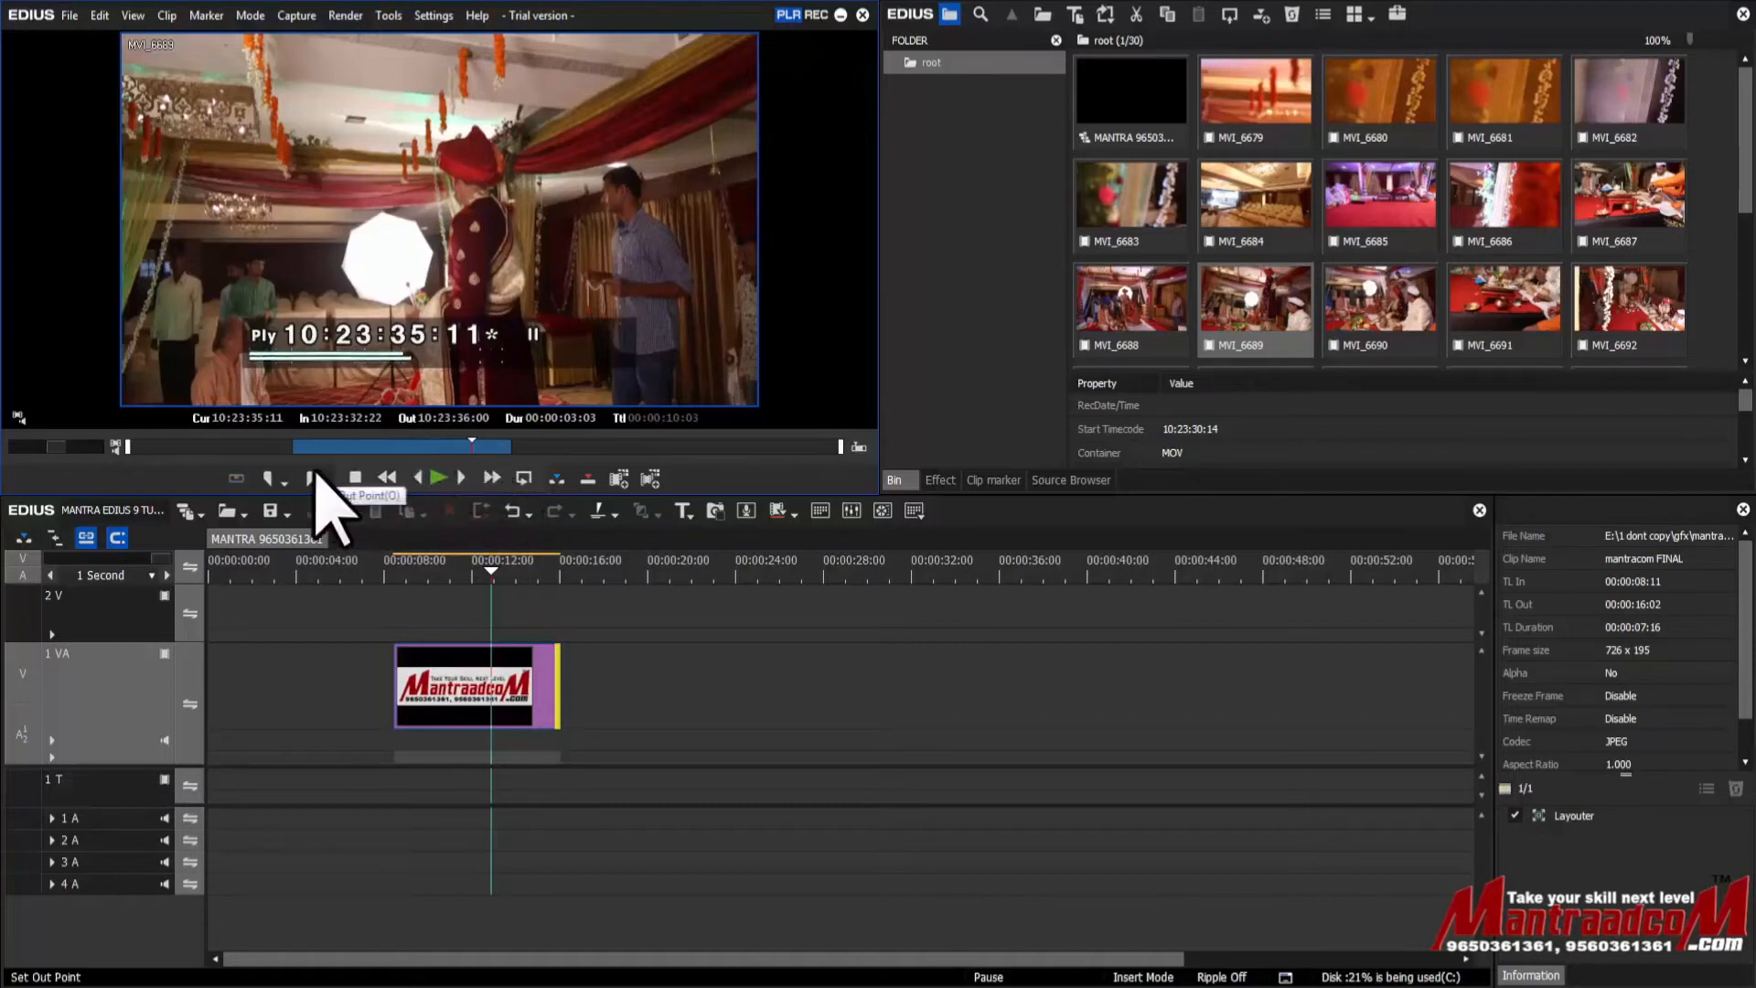
# Step: Play MVI_6689 past its Out point and pause at 10:23:36:17
pyautogui.press('o')
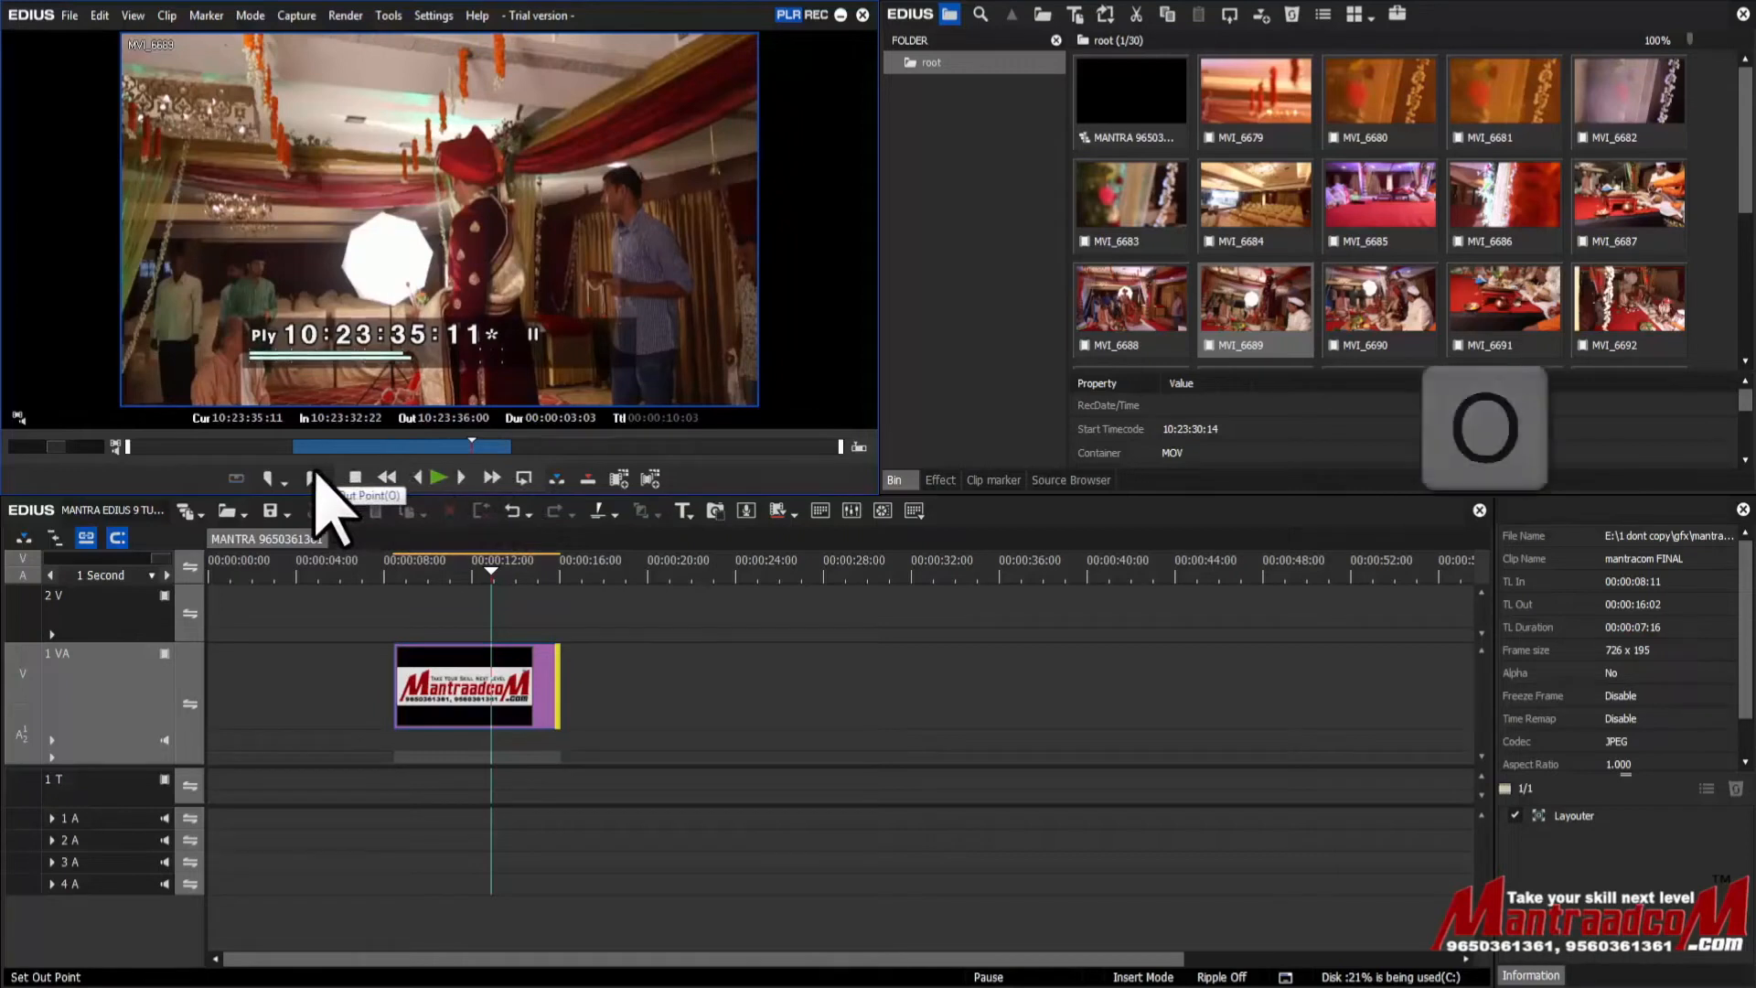
pyautogui.press('i')
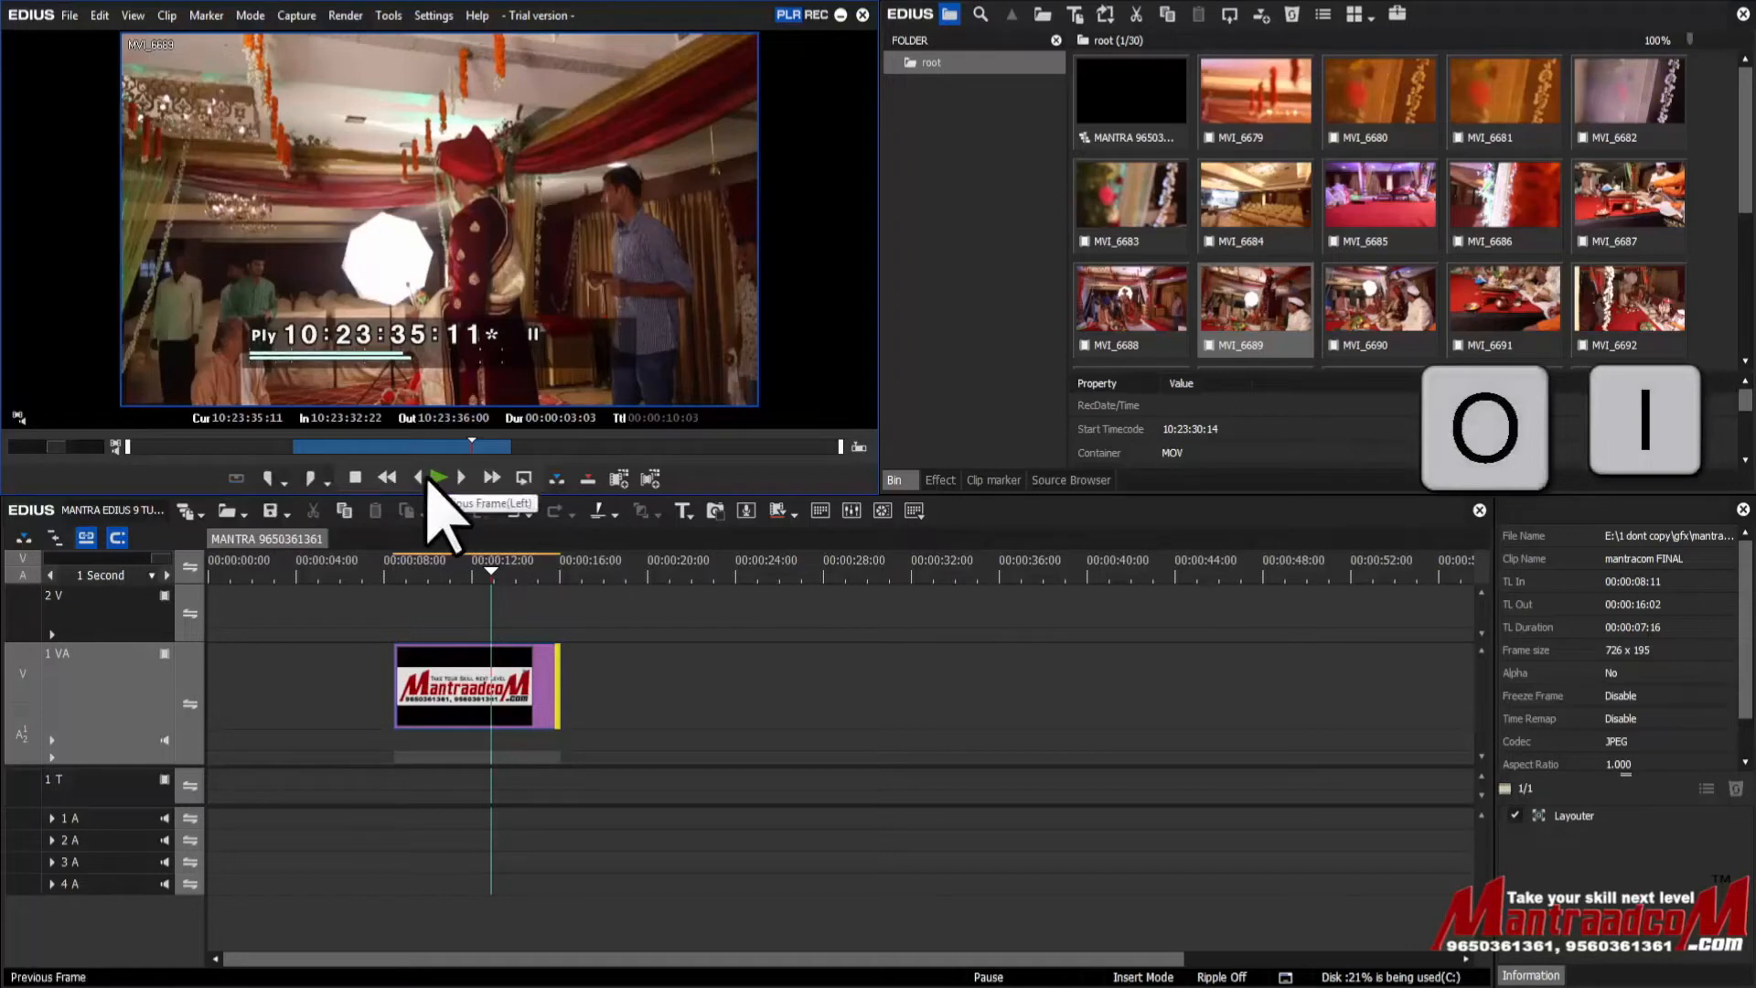
pyautogui.press('space')
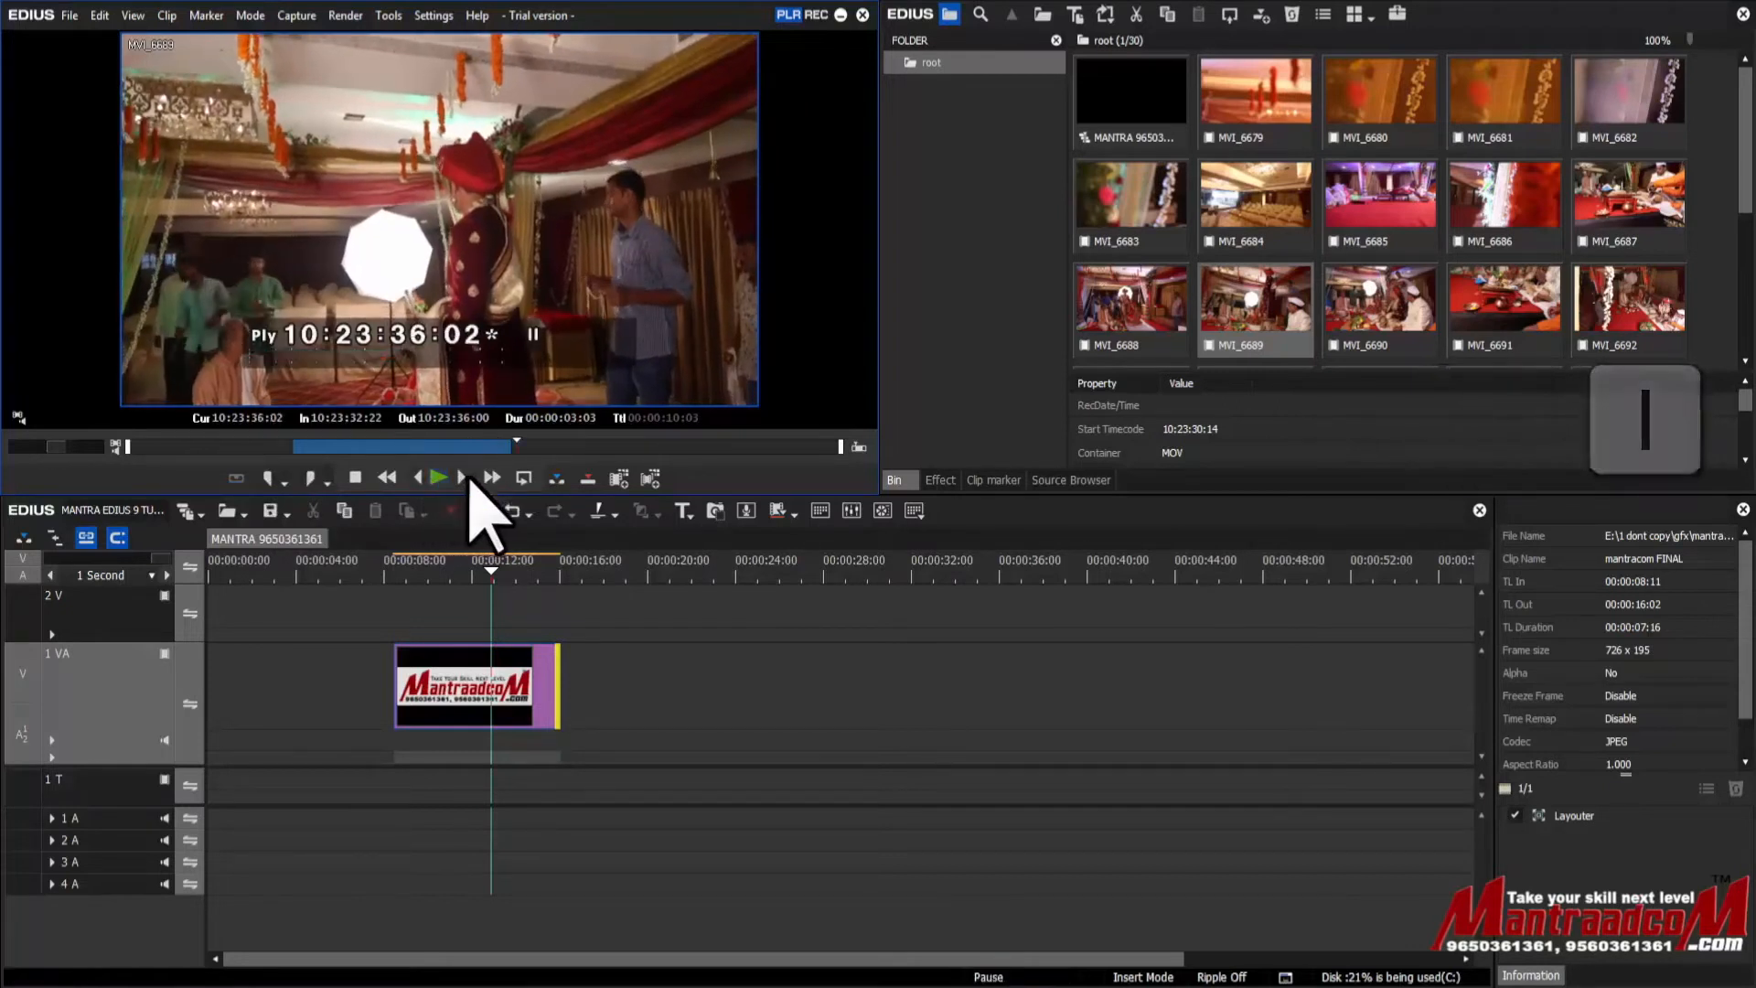
pyautogui.press('space')
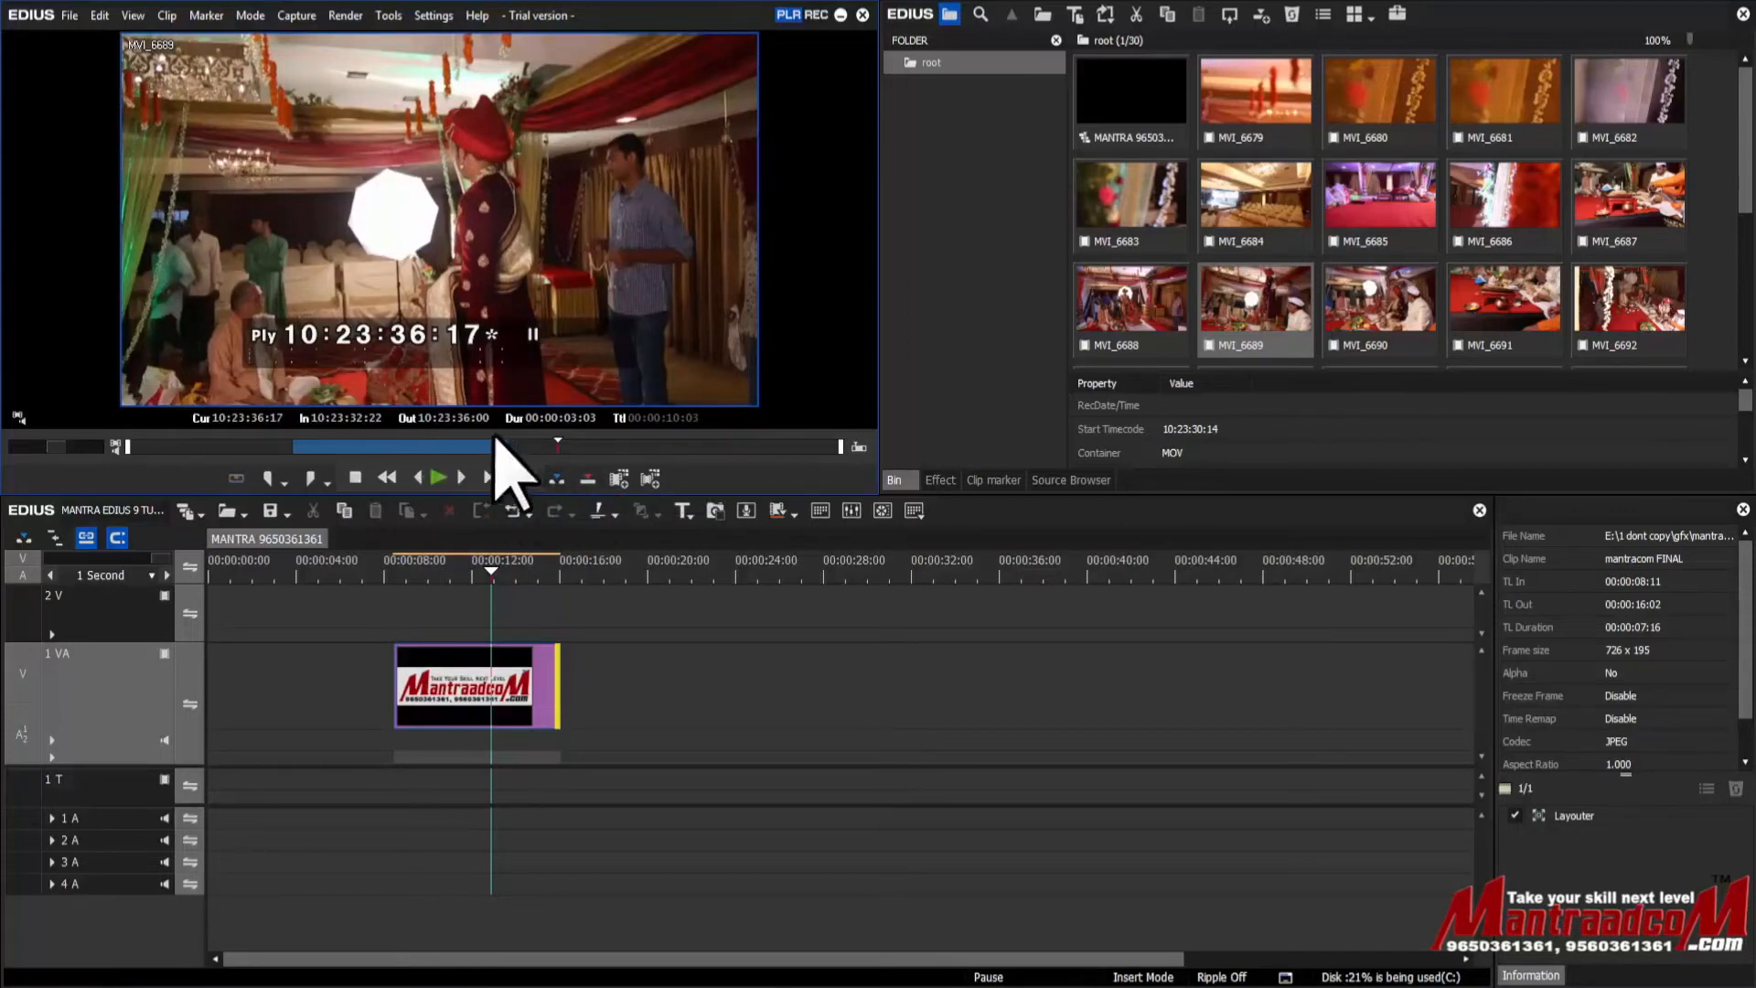
# Step: Insert the marked section of MVI_6689 on track 1 VA at 00:00:19:14 and view it at 00:00:21:07
pyautogui.click(637, 576)
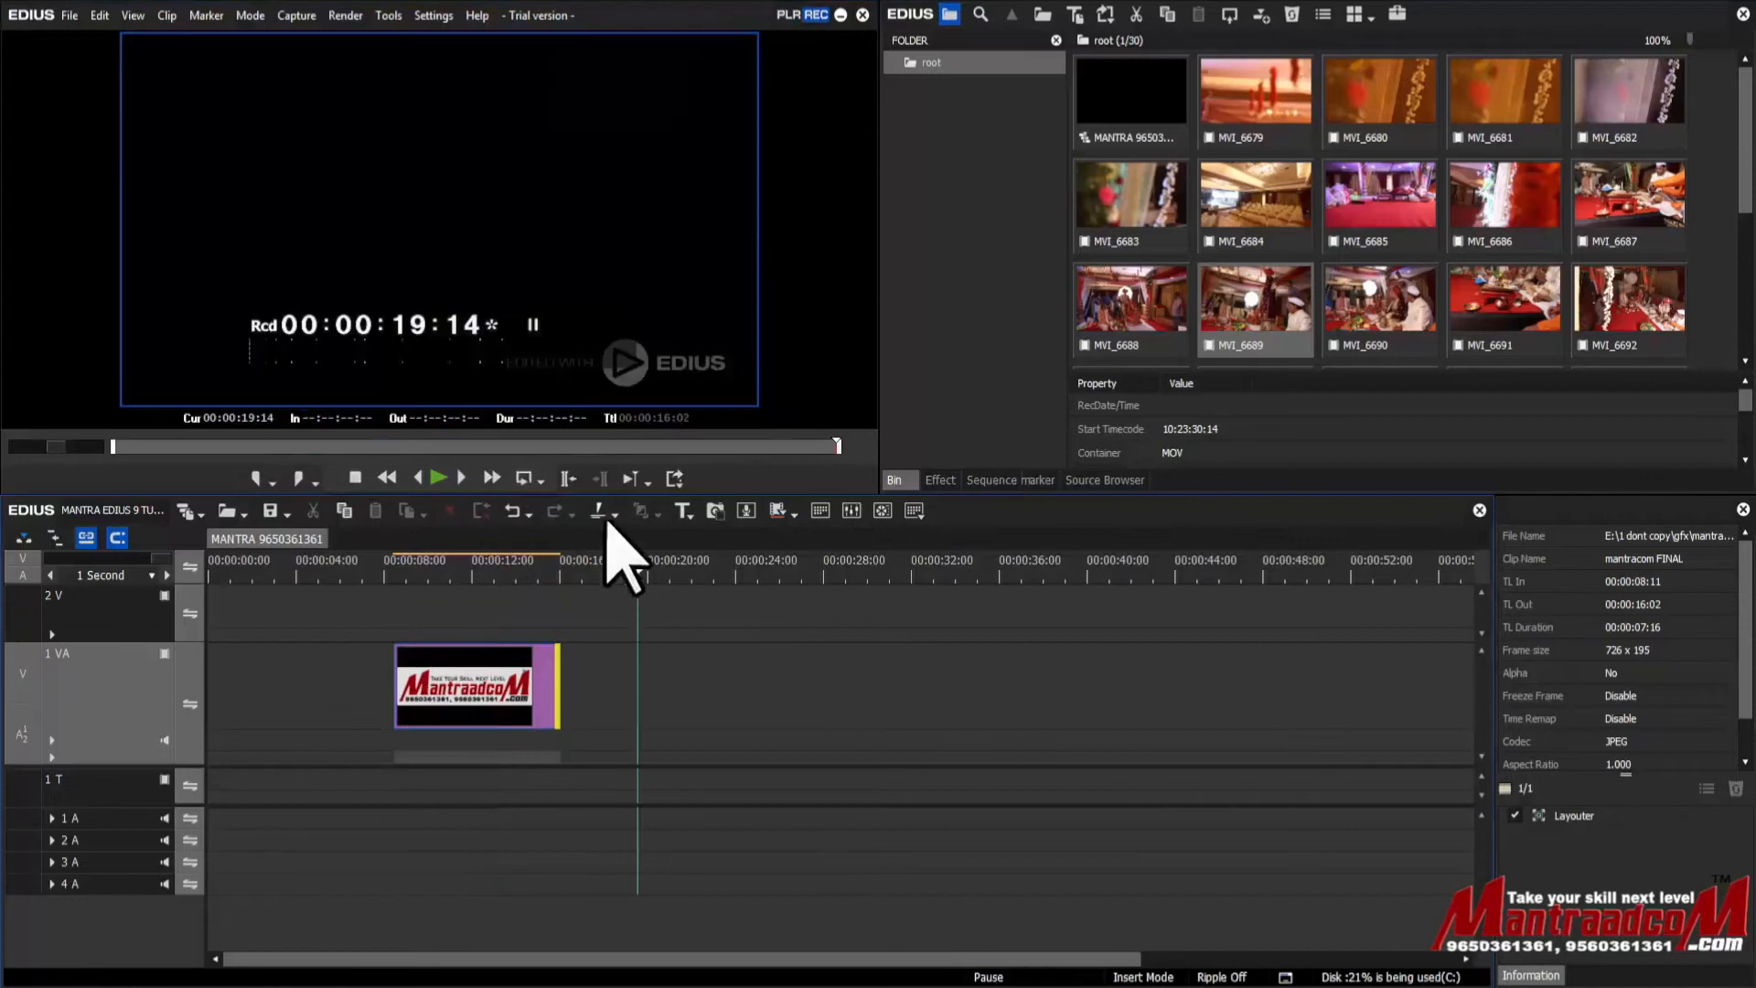
pyautogui.click(786, 16)
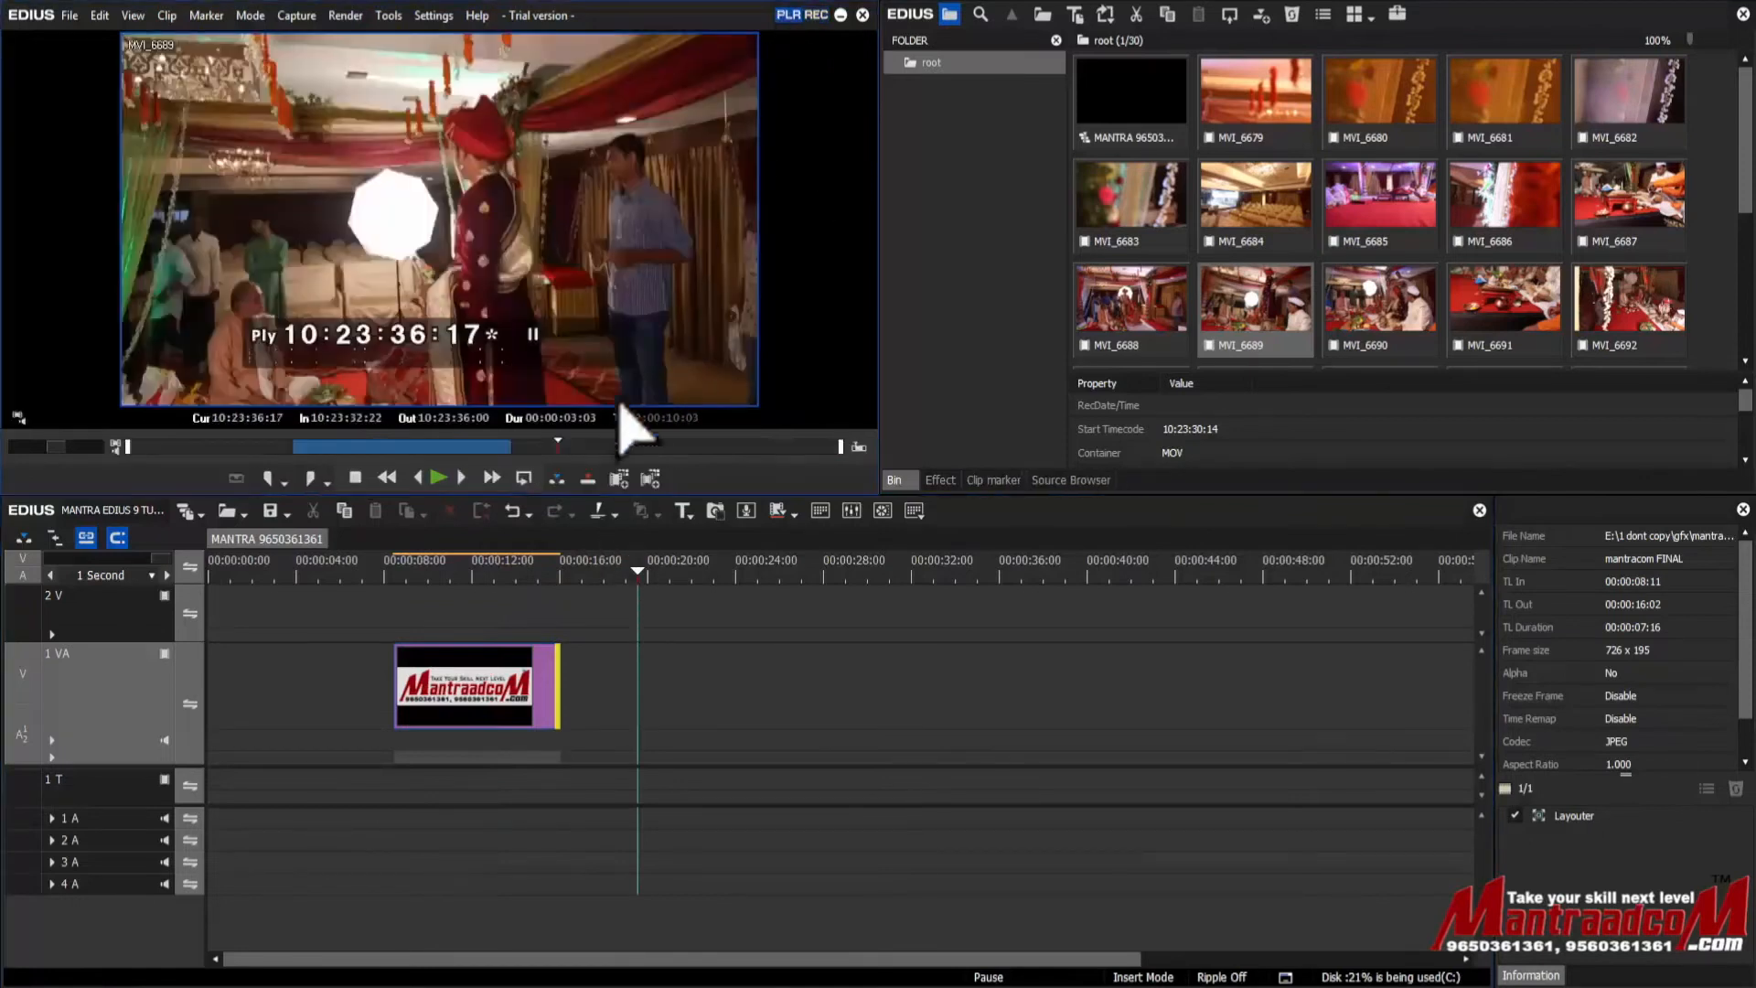
pyautogui.click(555, 477)
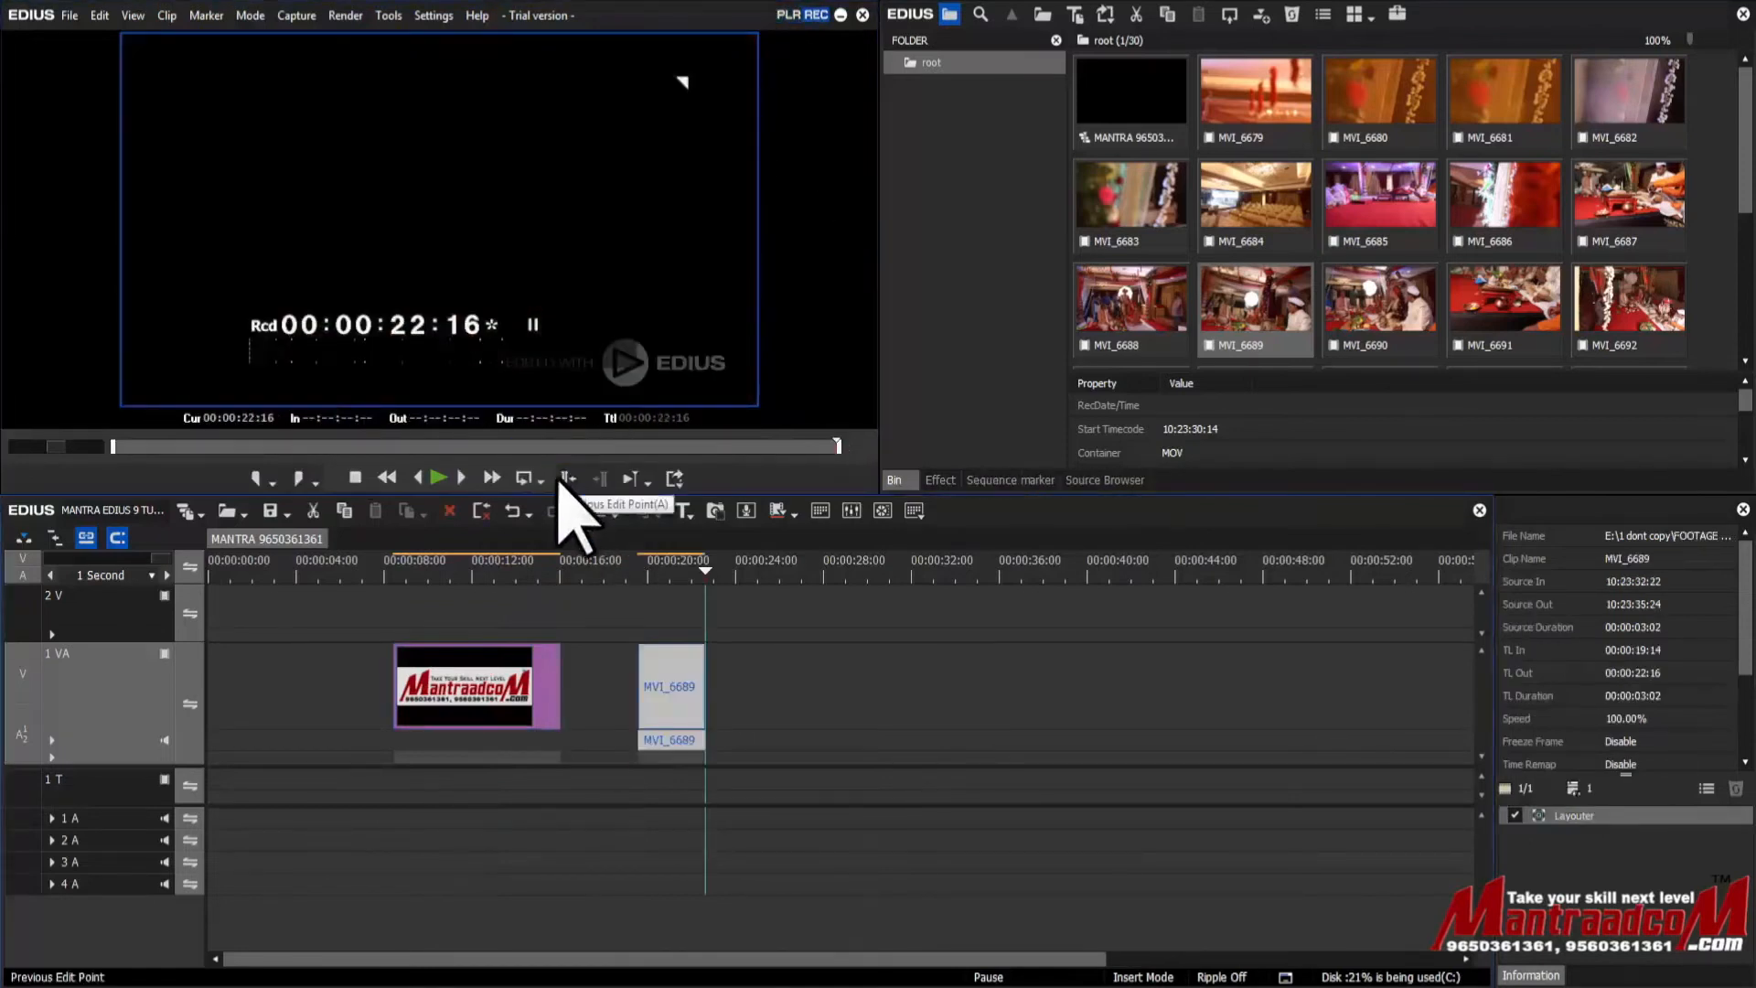
pyautogui.click(674, 569)
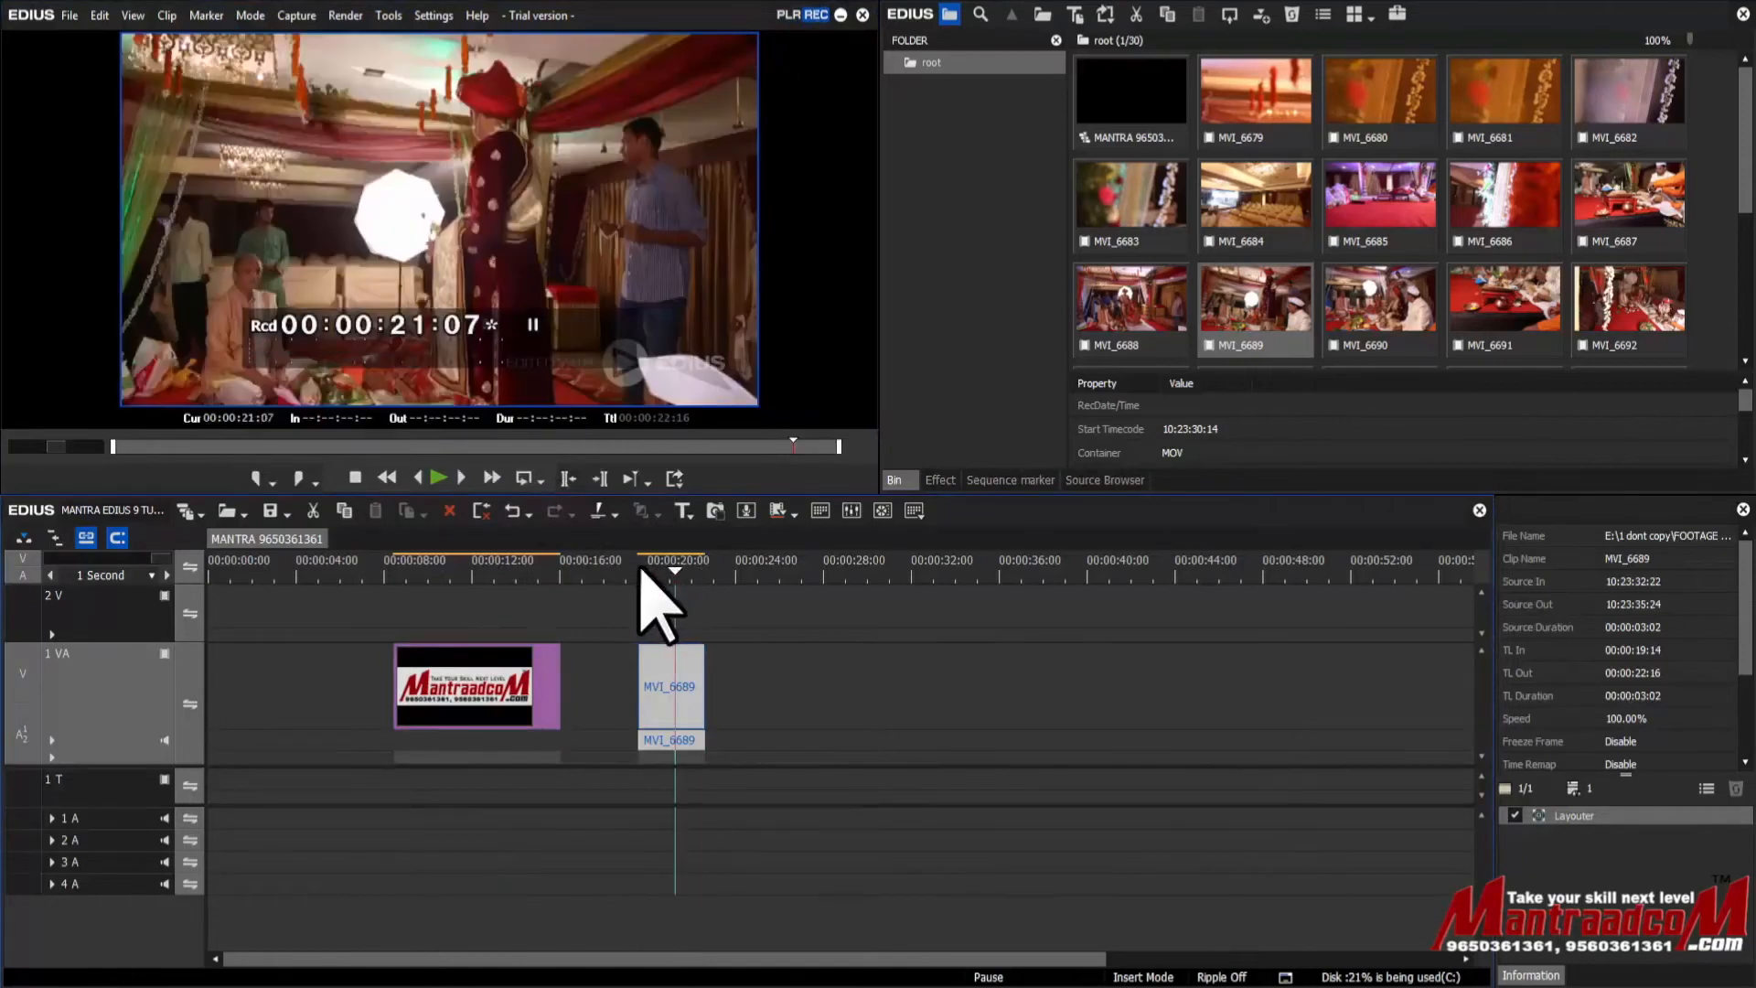
# Step: Review the inserted MVI_6689 clip on track 1 VA, from its start at 00:00:19:14 to a point past its middle
pyautogui.click(637, 568)
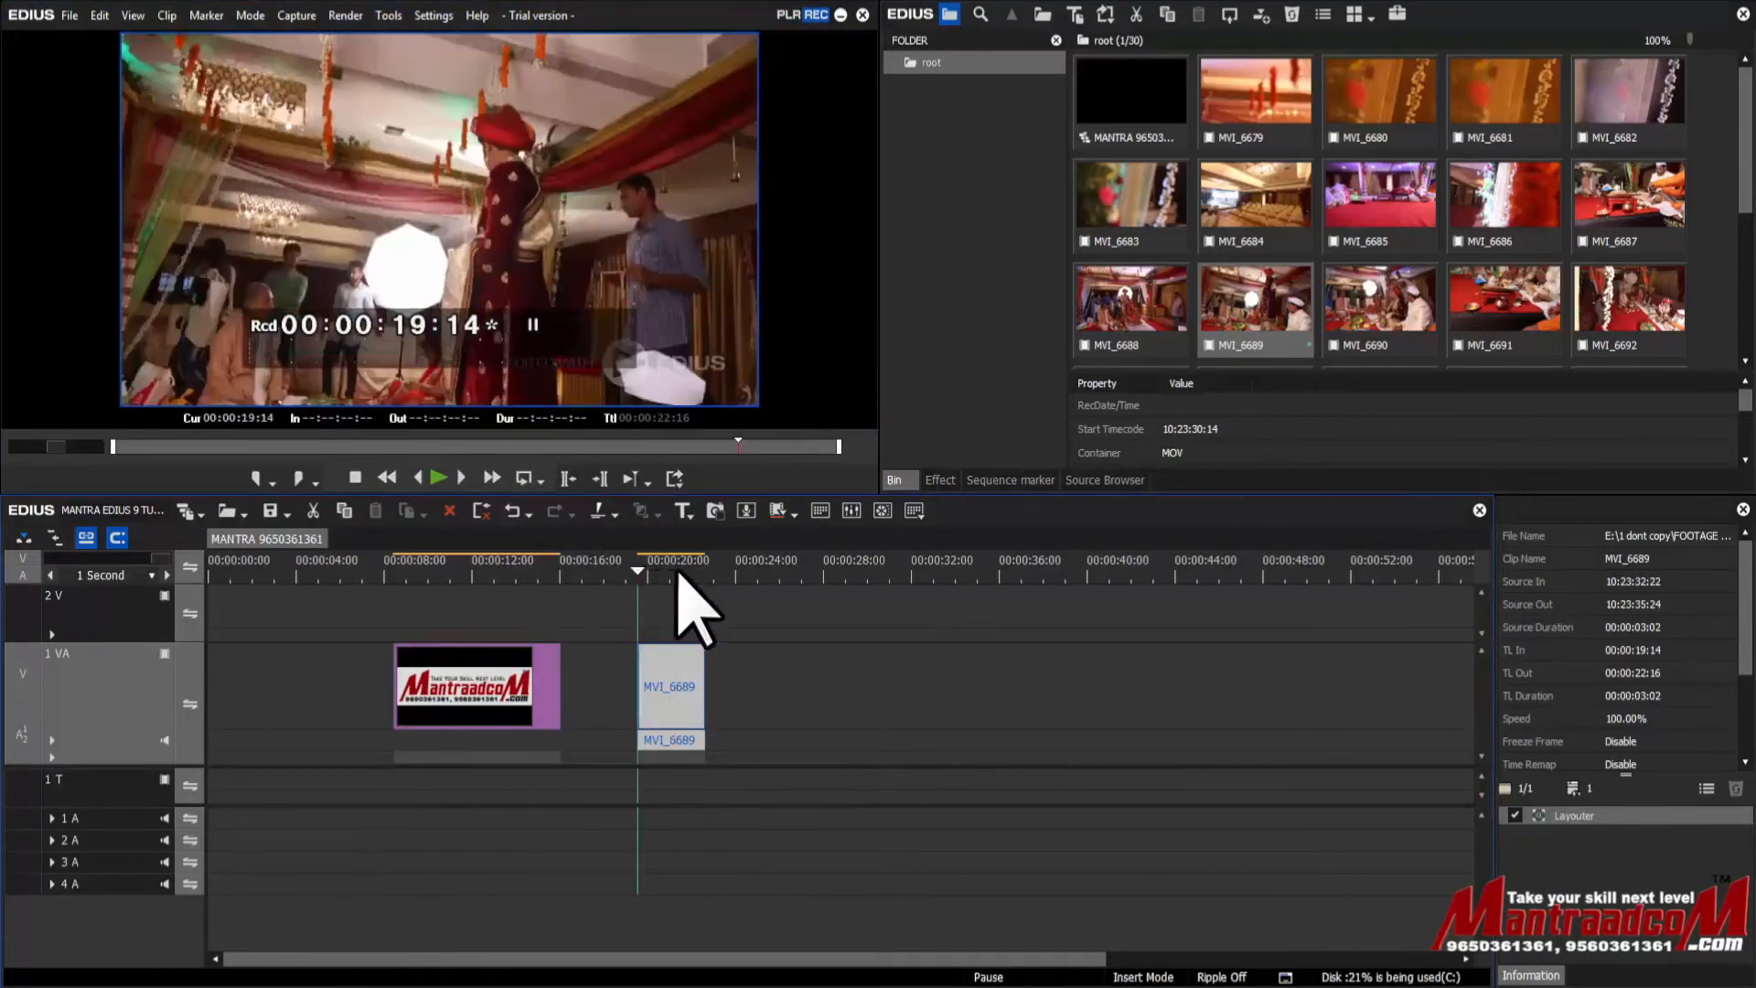
pyautogui.click(677, 570)
pyautogui.click(685, 571)
# Step: Overwrite the marked section of MVI_6689 onto track 1 VA at 00:00:24:22 and review both placed clips at 00:00:20:12 and 00:00:26:06
pyautogui.click(788, 15)
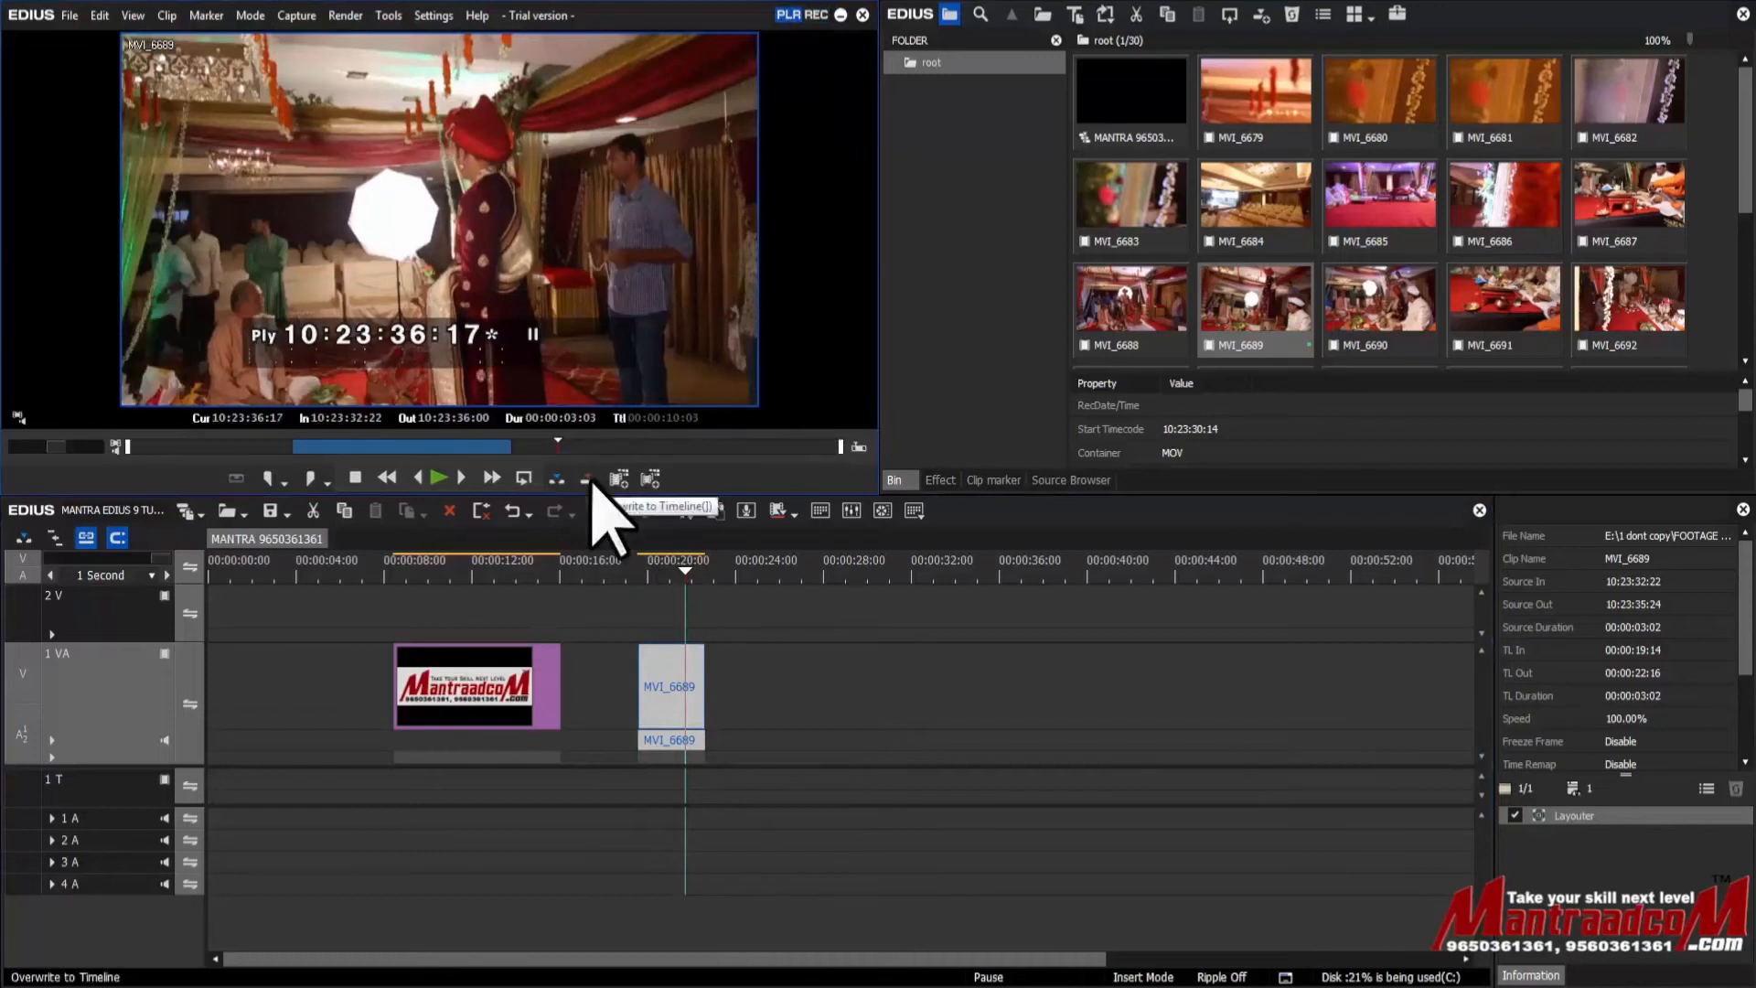
pyautogui.click(753, 568)
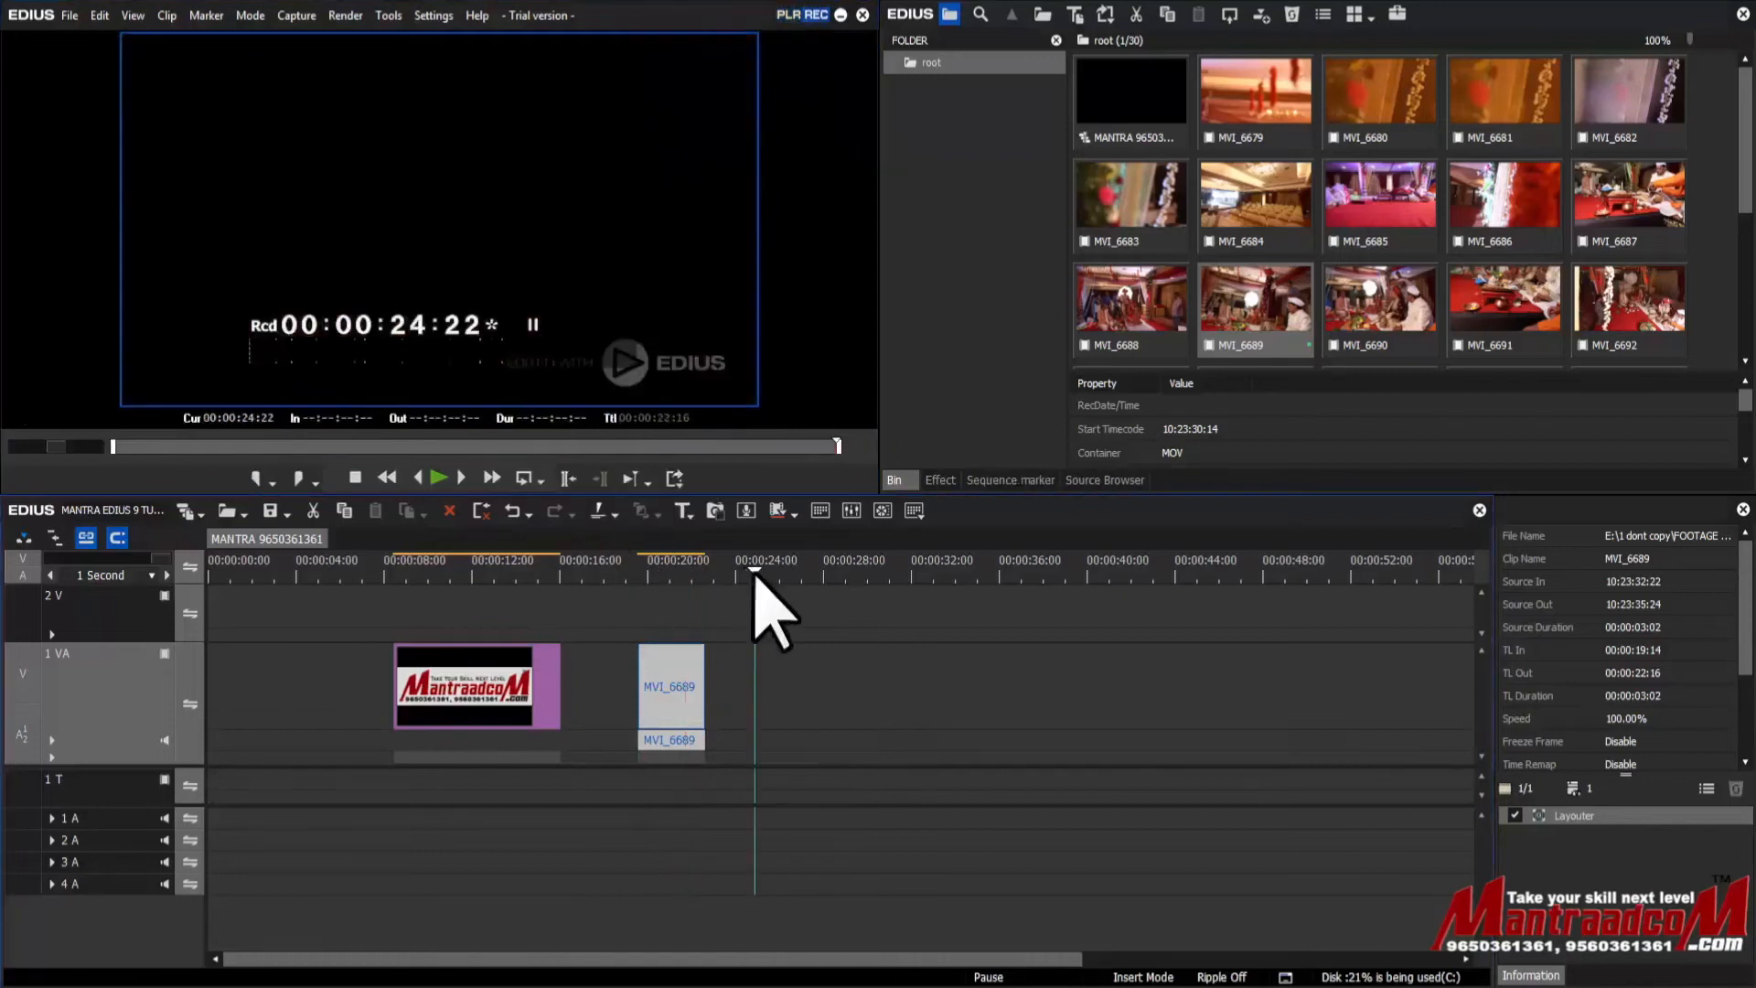
pyautogui.click(789, 15)
pyautogui.click(597, 479)
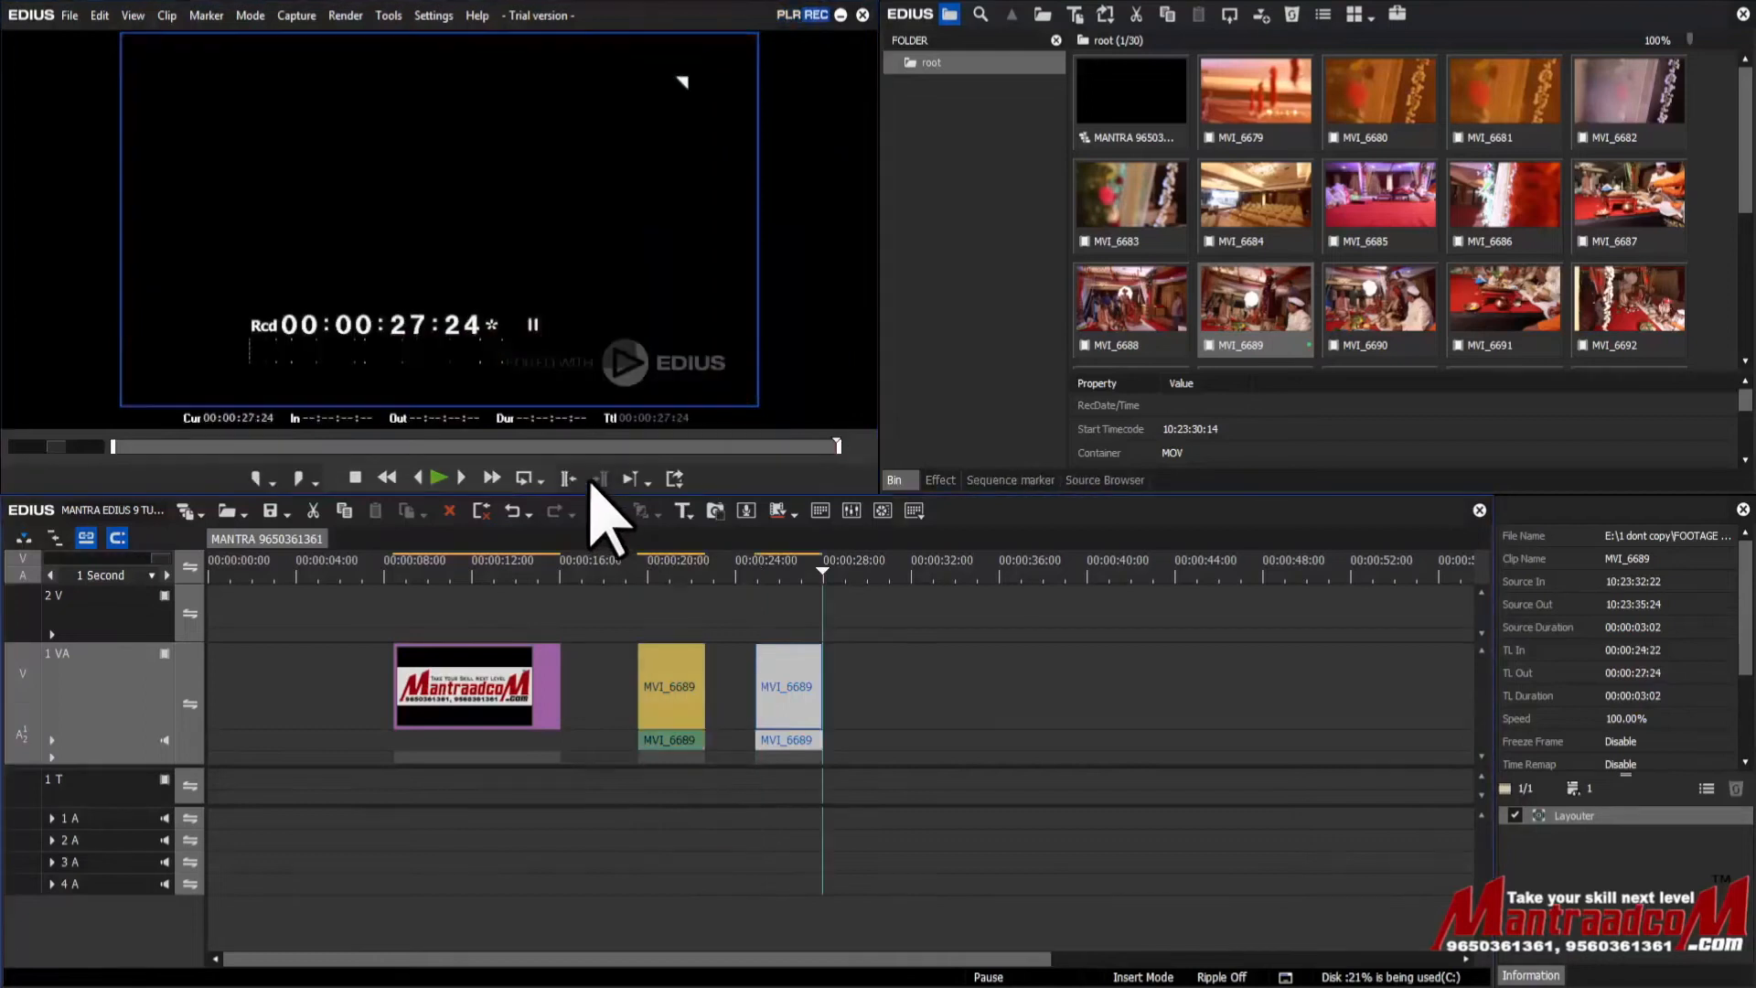
pyautogui.click(657, 569)
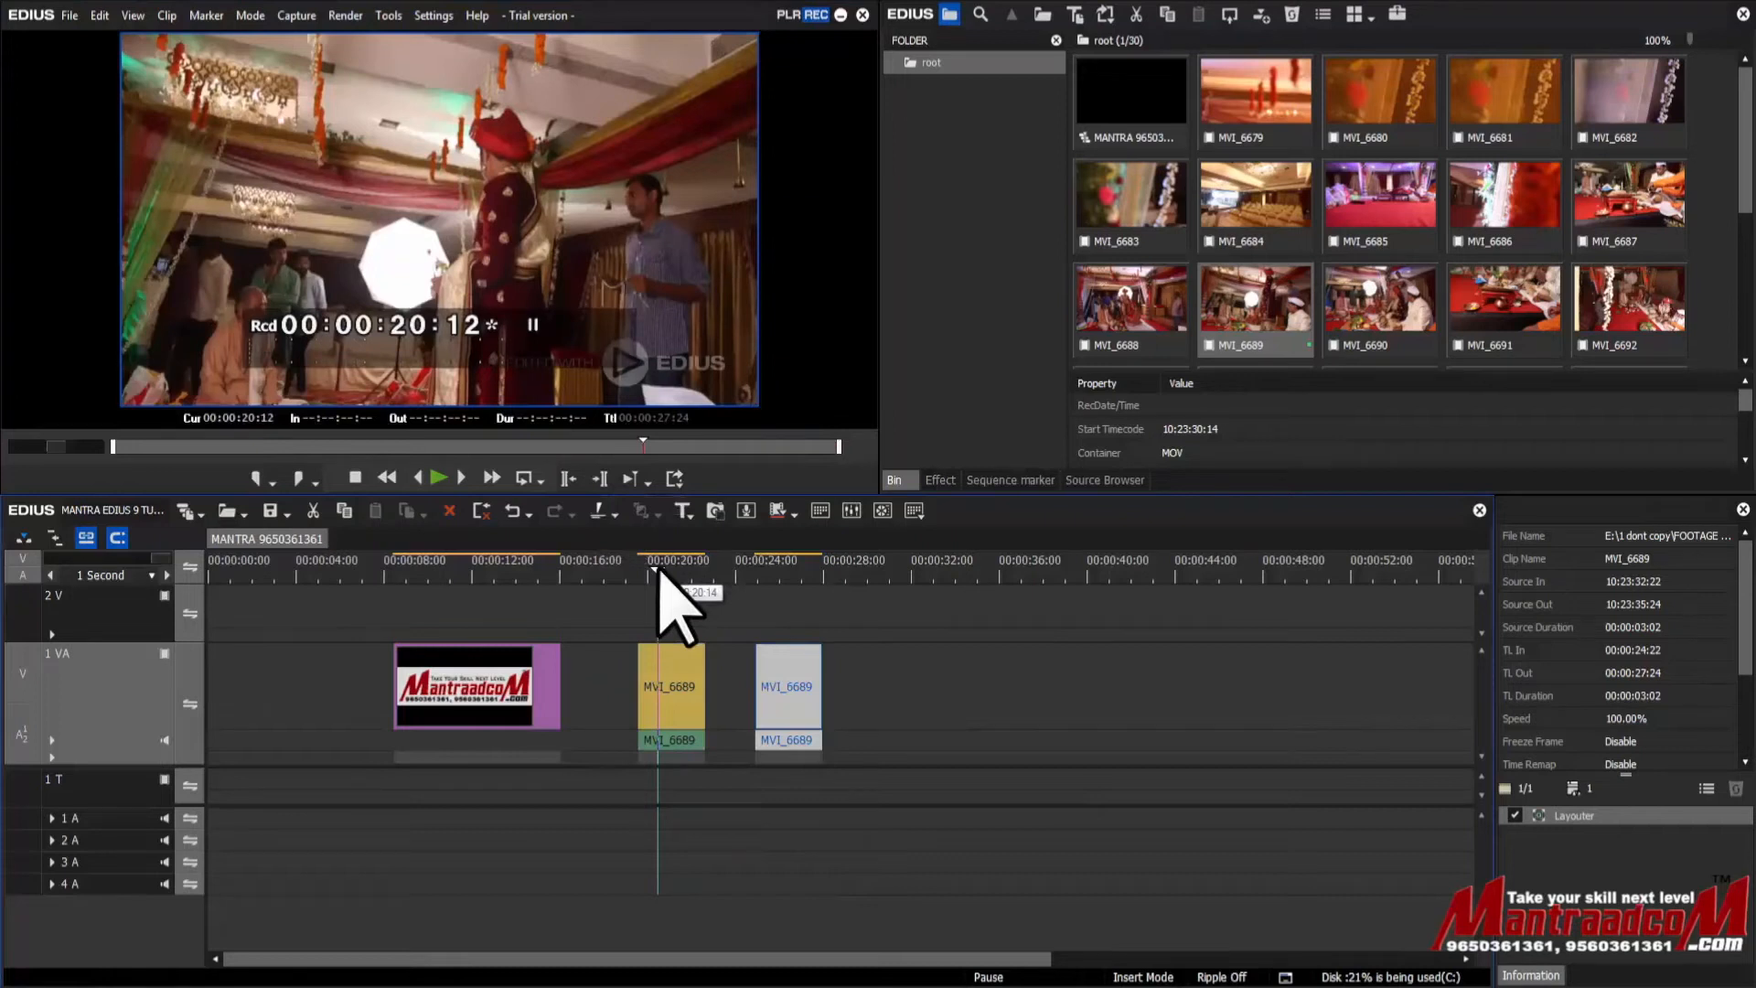
pyautogui.click(785, 569)
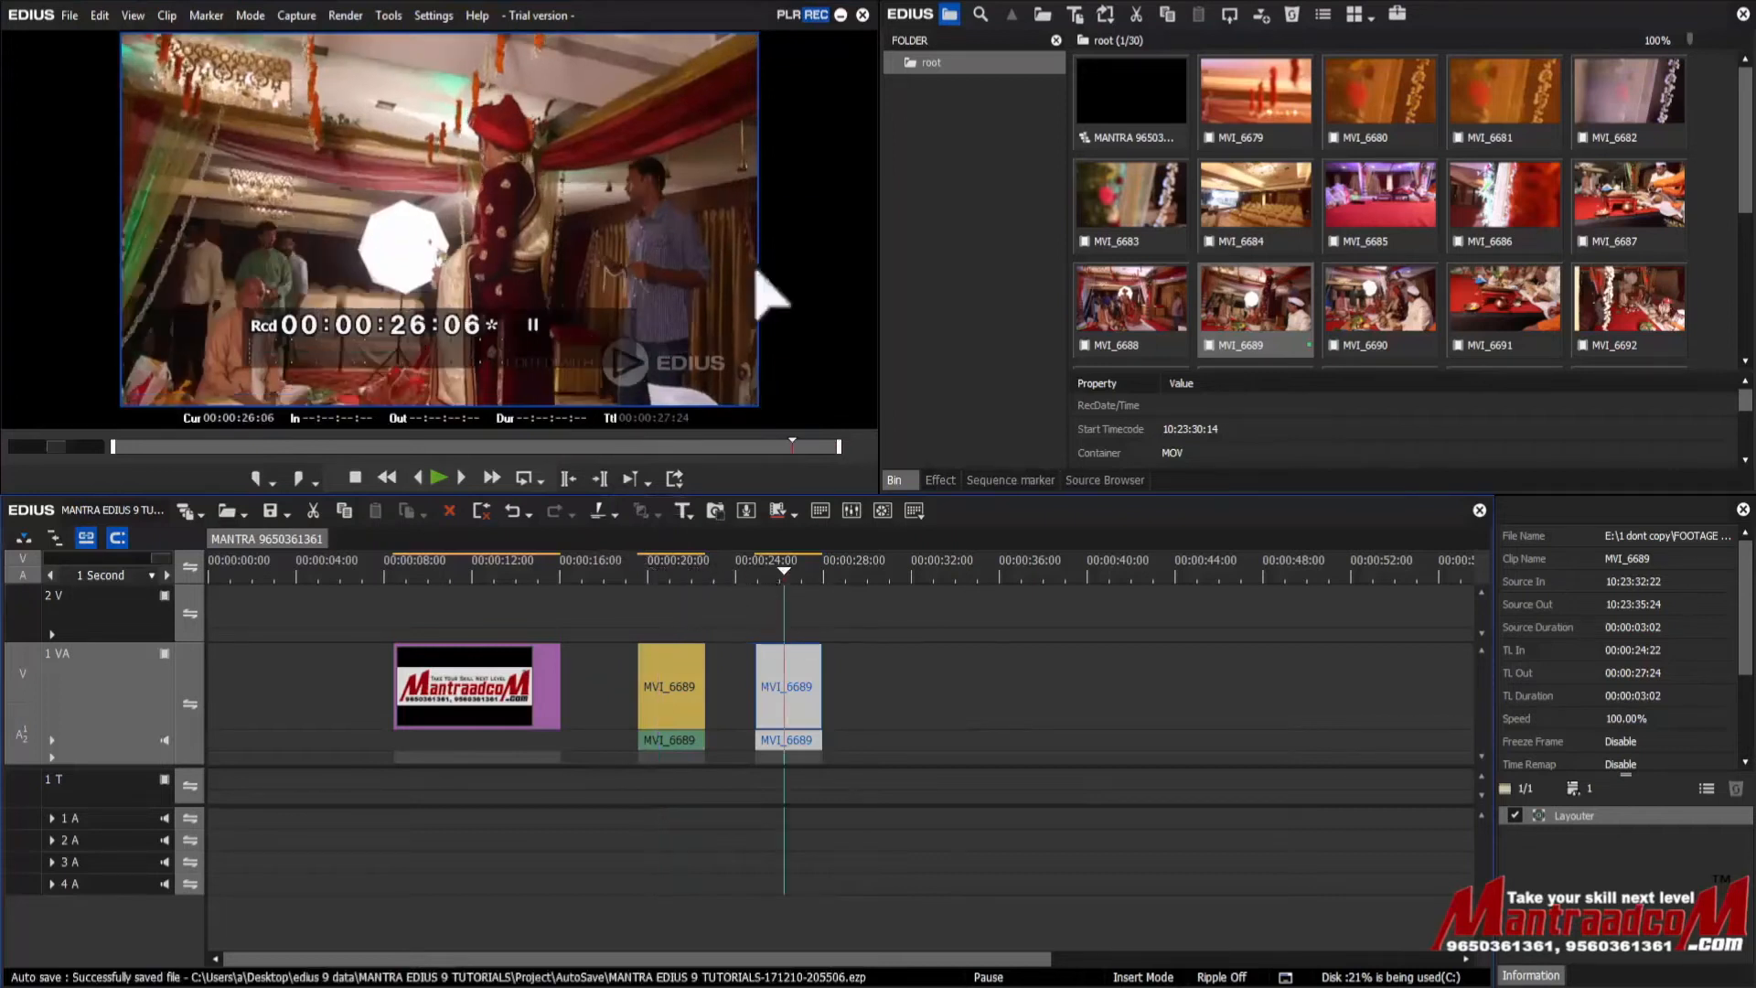
# Step: Limit the player's position bar to the In-Out range of MVI_6689 and scrub within it to 10:23:35:19
pyautogui.click(788, 16)
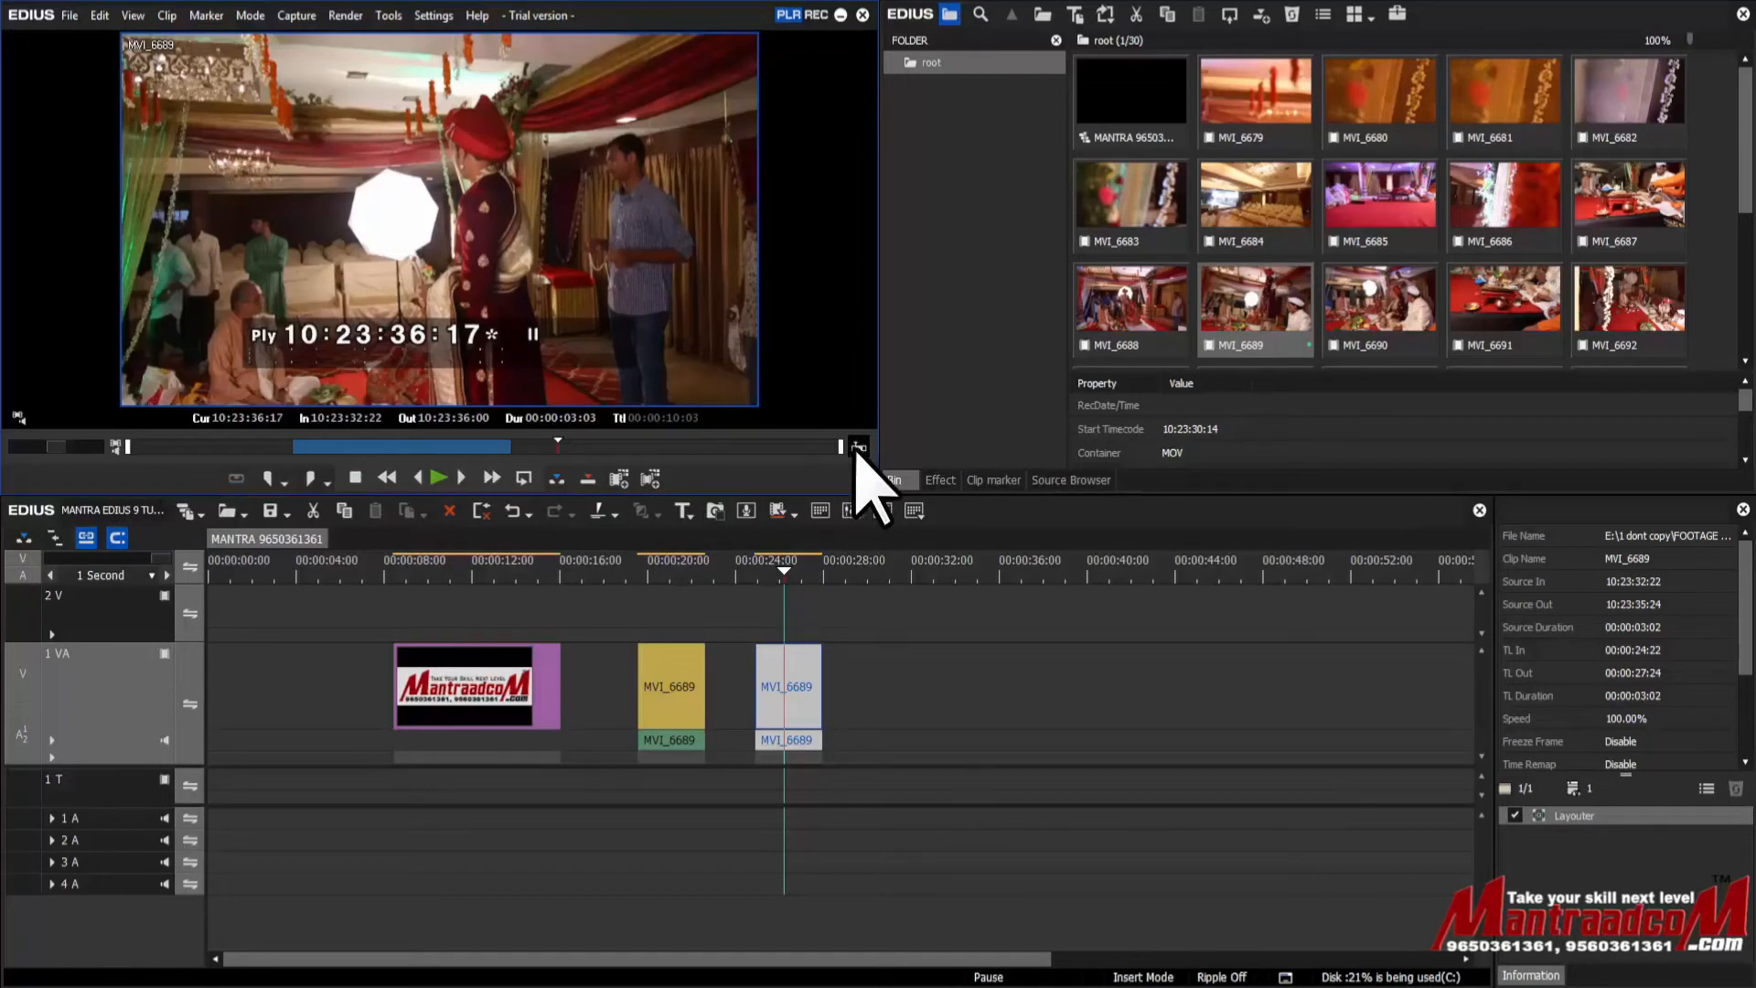
pyautogui.click(566, 443)
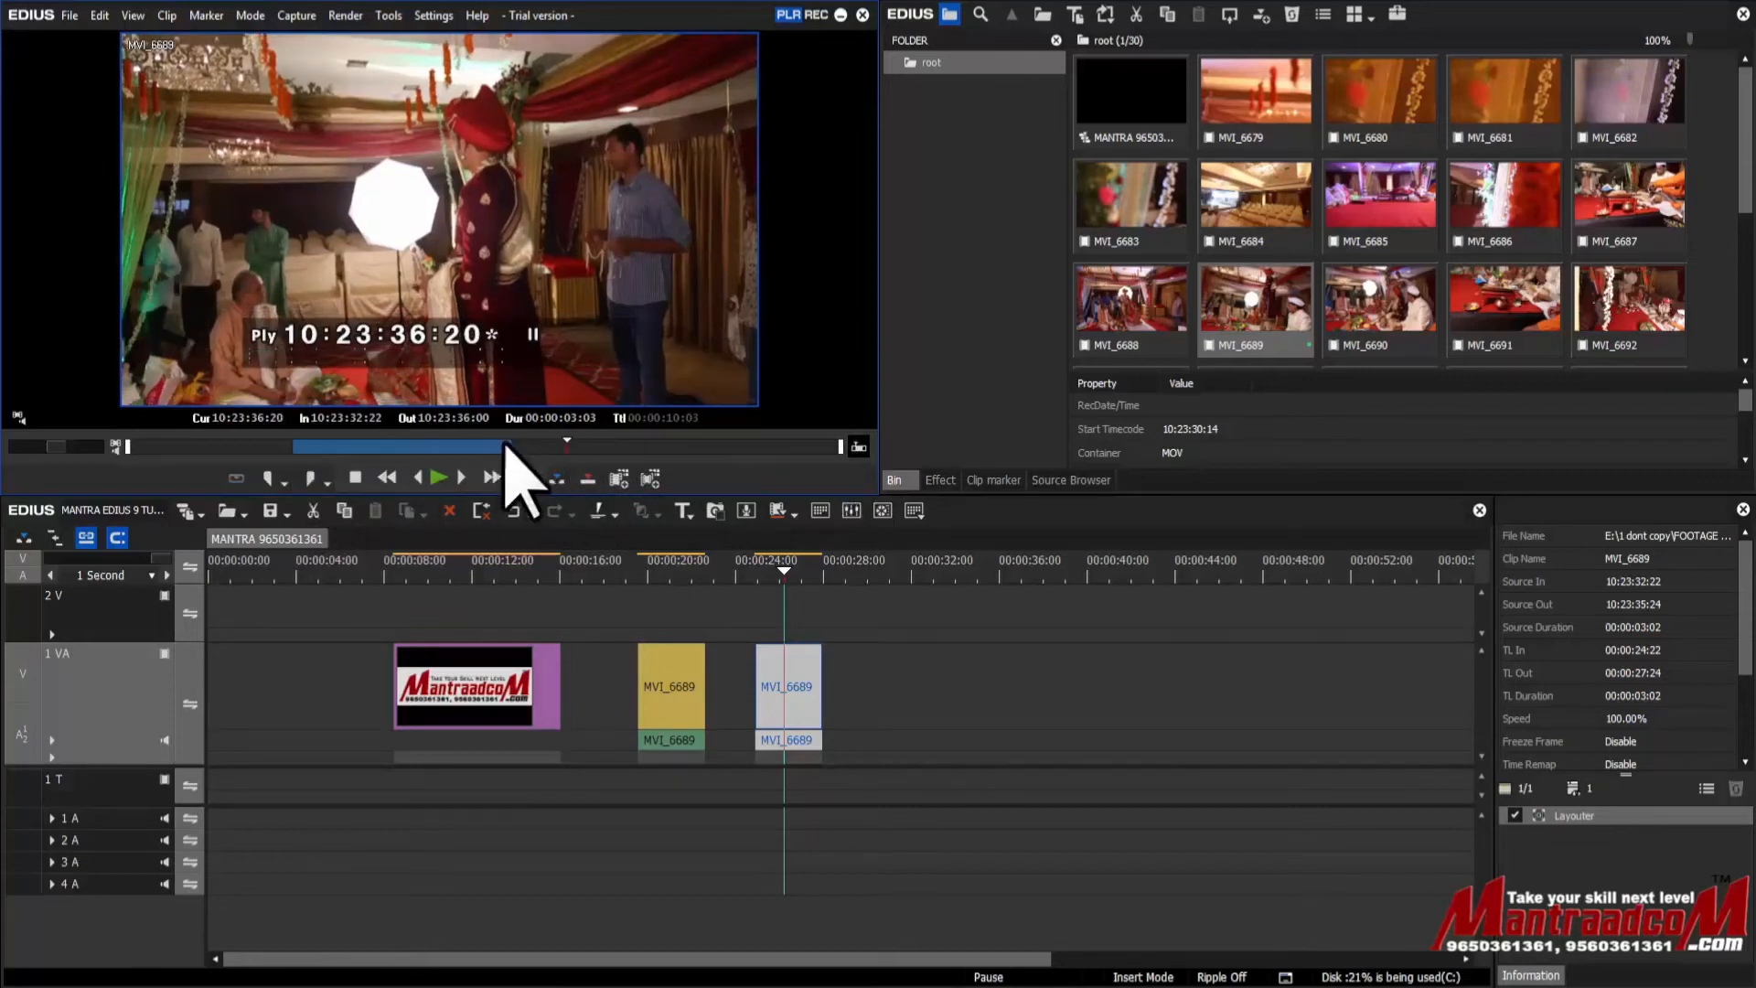
pyautogui.click(858, 448)
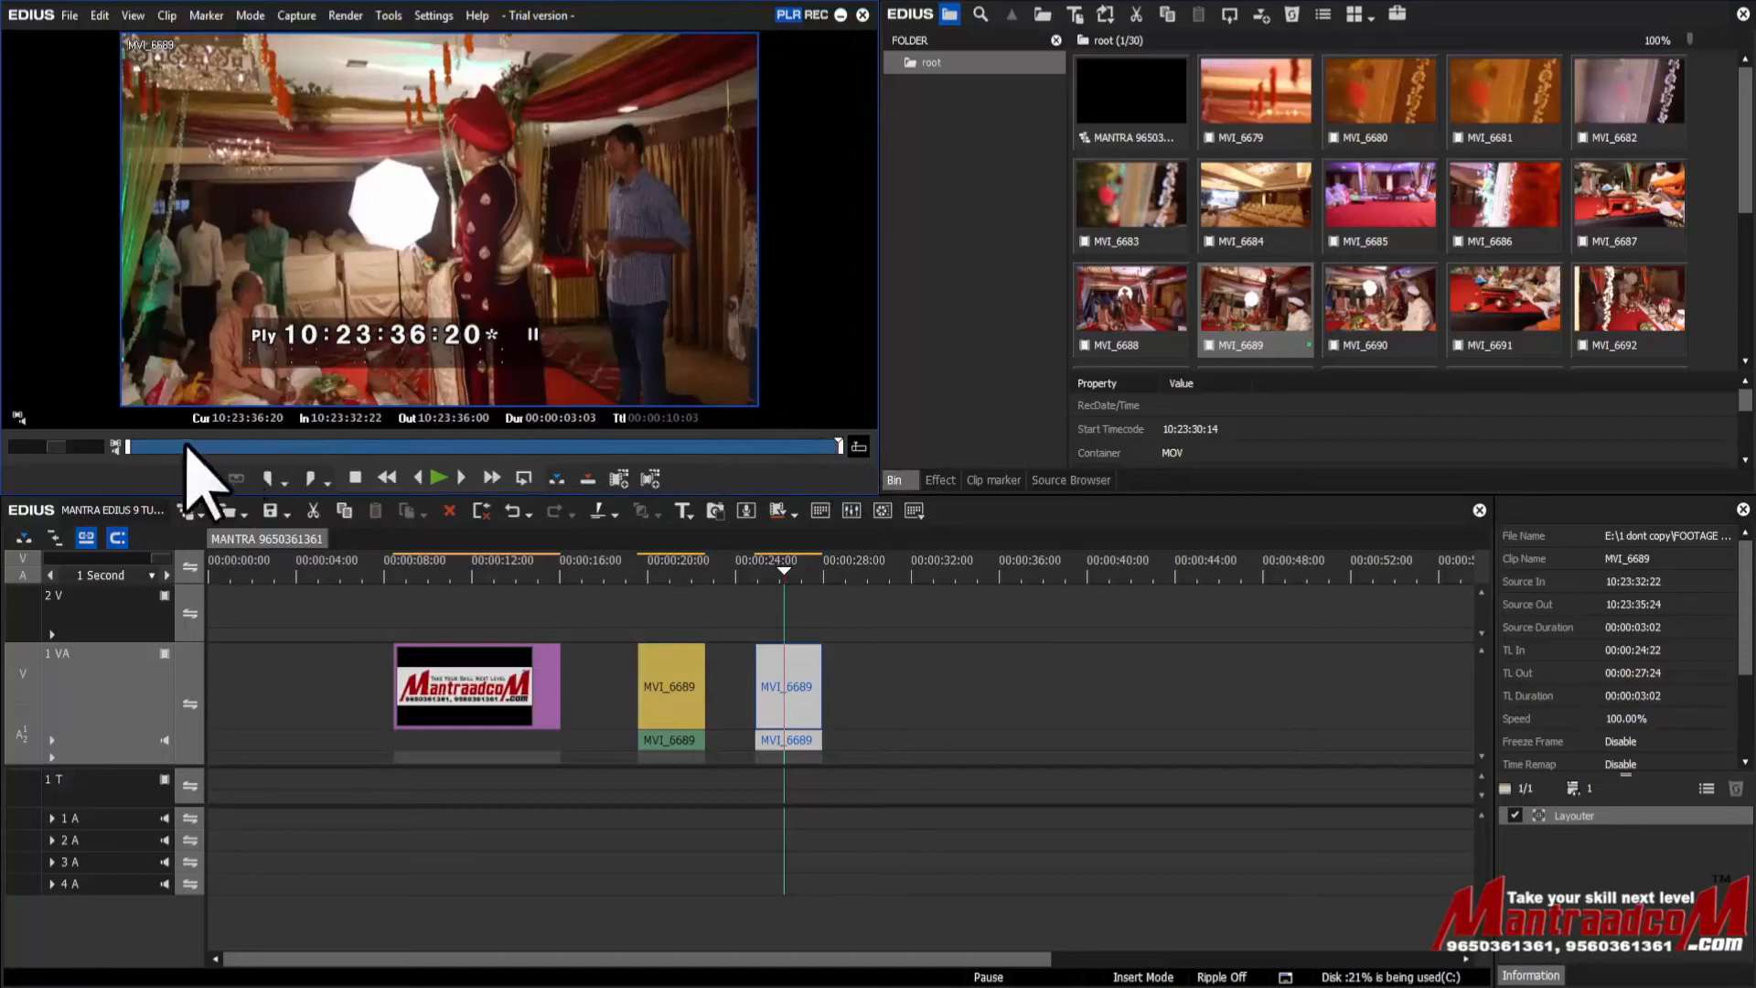
pyautogui.moveTo(183, 448); pyautogui.dragTo(480, 485)
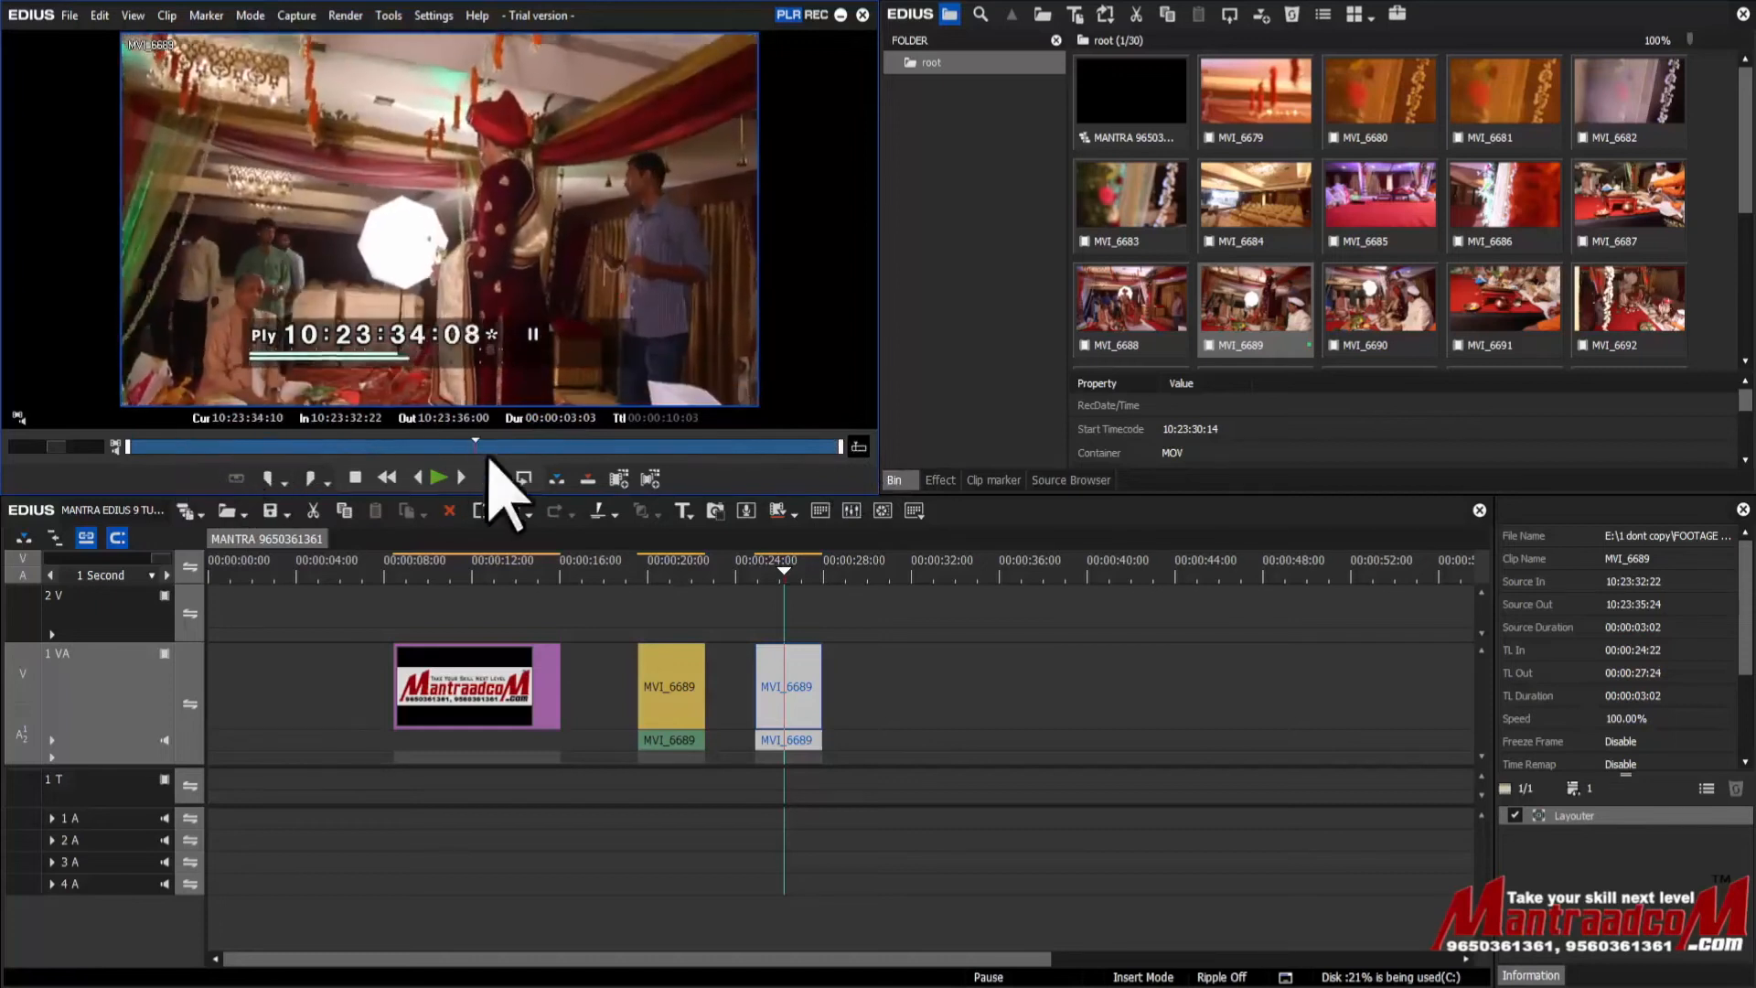
pyautogui.moveTo(759, 448); pyautogui.dragTo(803, 452)
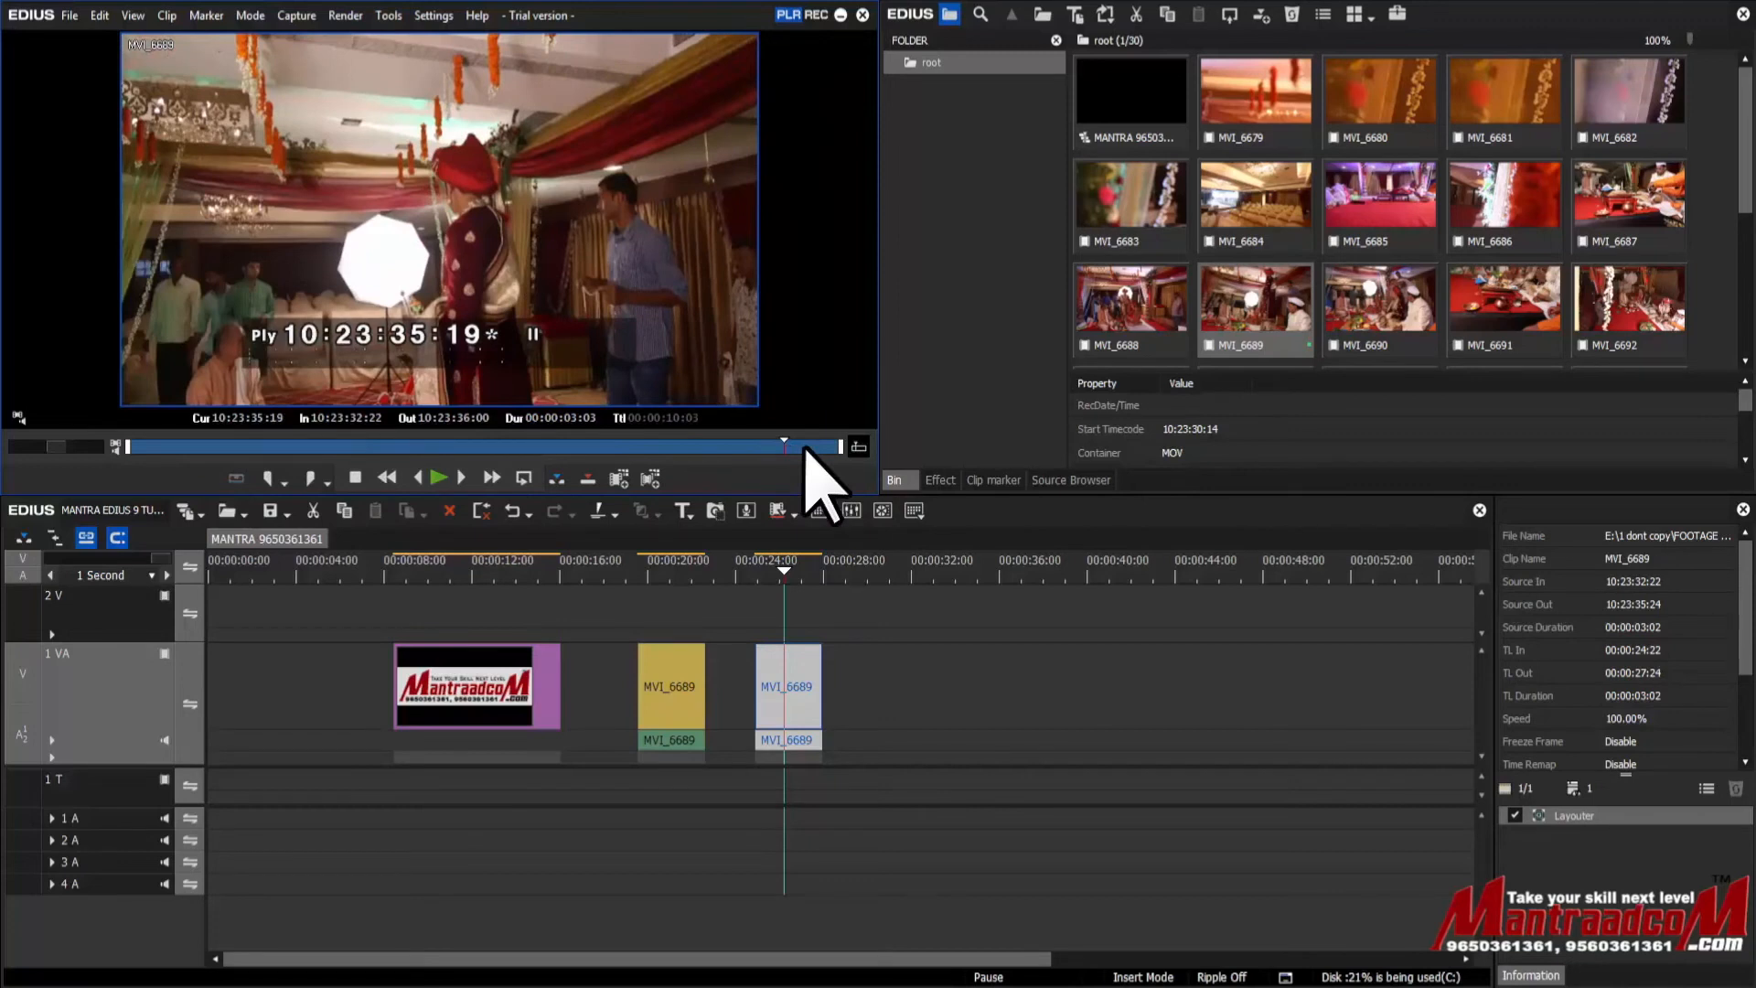
# Step: Restore the player's position bar to the full length of MVI_6689 and scrub past the Out point to 10:23:36:17
pyautogui.click(859, 447)
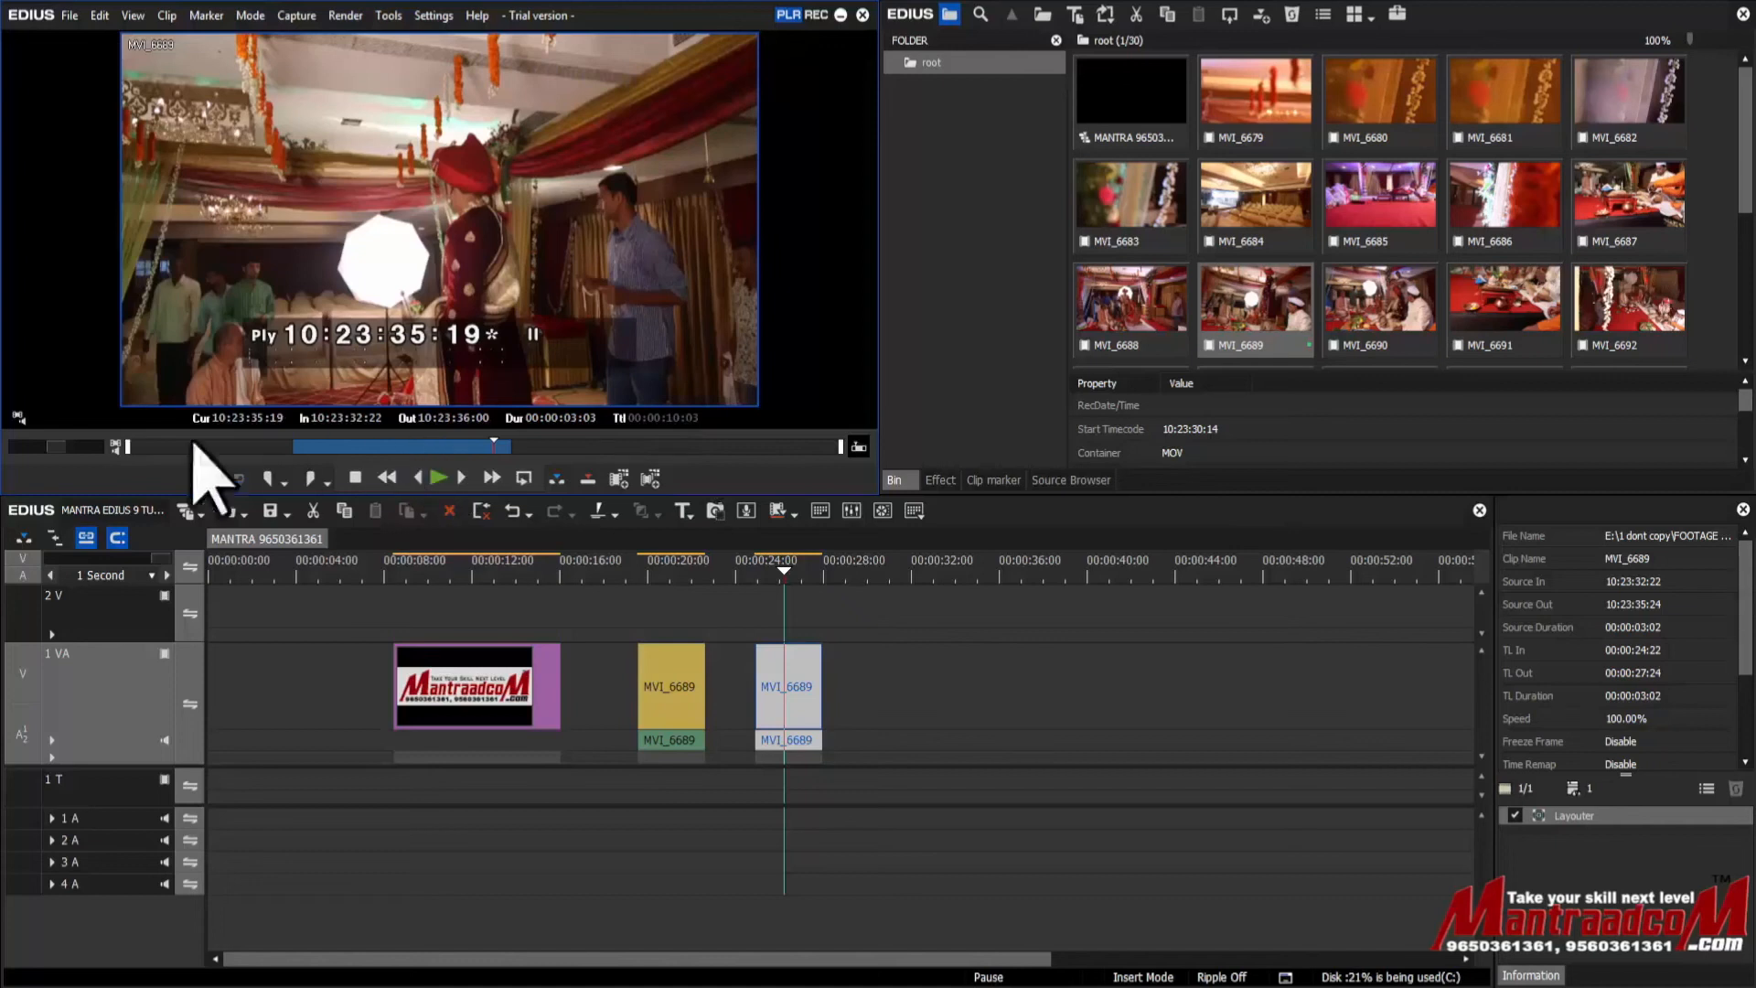
pyautogui.moveTo(55, 446); pyautogui.dragTo(58, 446)
pyautogui.moveTo(449, 443)
pyautogui.mouseDown()
pyautogui.moveTo(256, 442)
pyautogui.moveTo(631, 454)
pyautogui.moveTo(555, 454)
pyautogui.mouseUp()
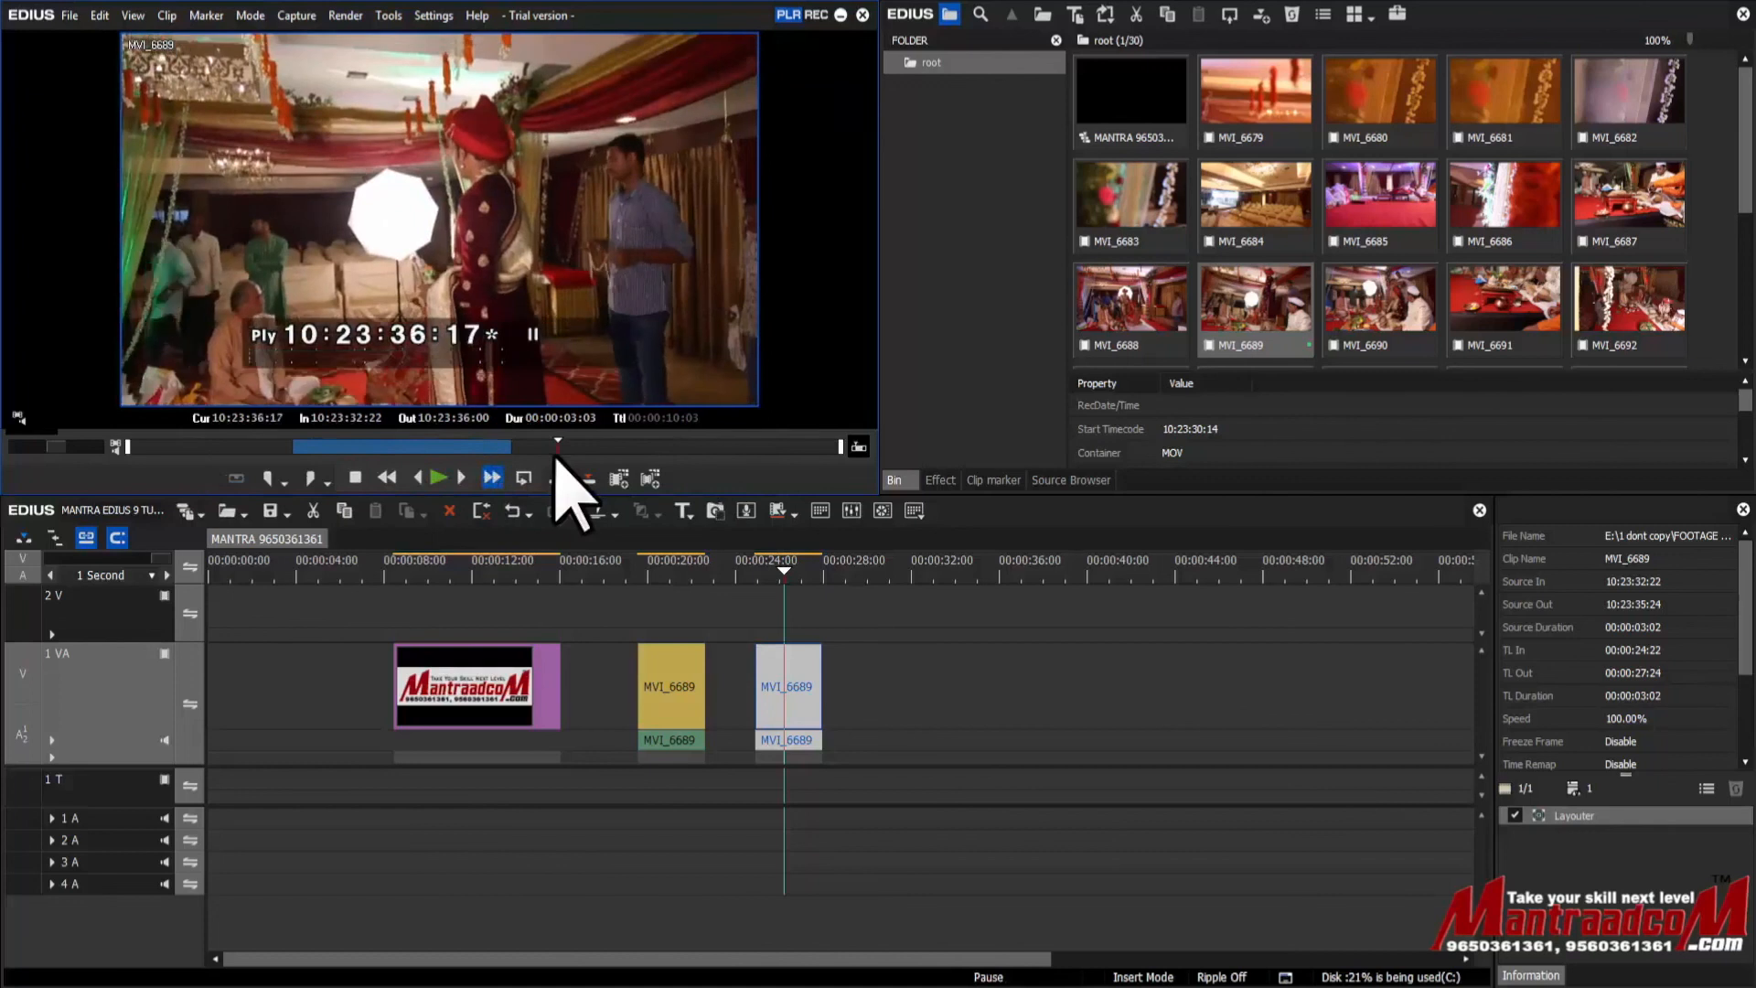